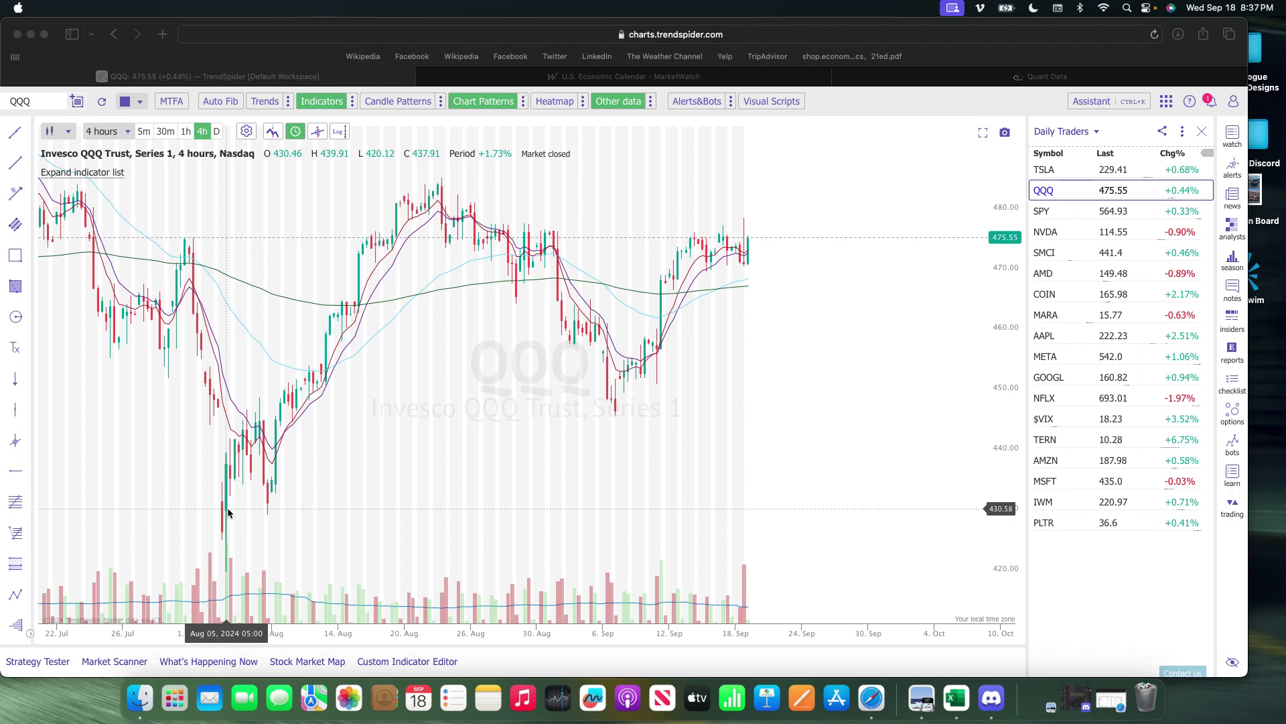
Bring Safari forward, switch to Quant Data, and open the Dashboard from Built-In Pages.
{"action": "left_click", "coordinate": [794, 420]}
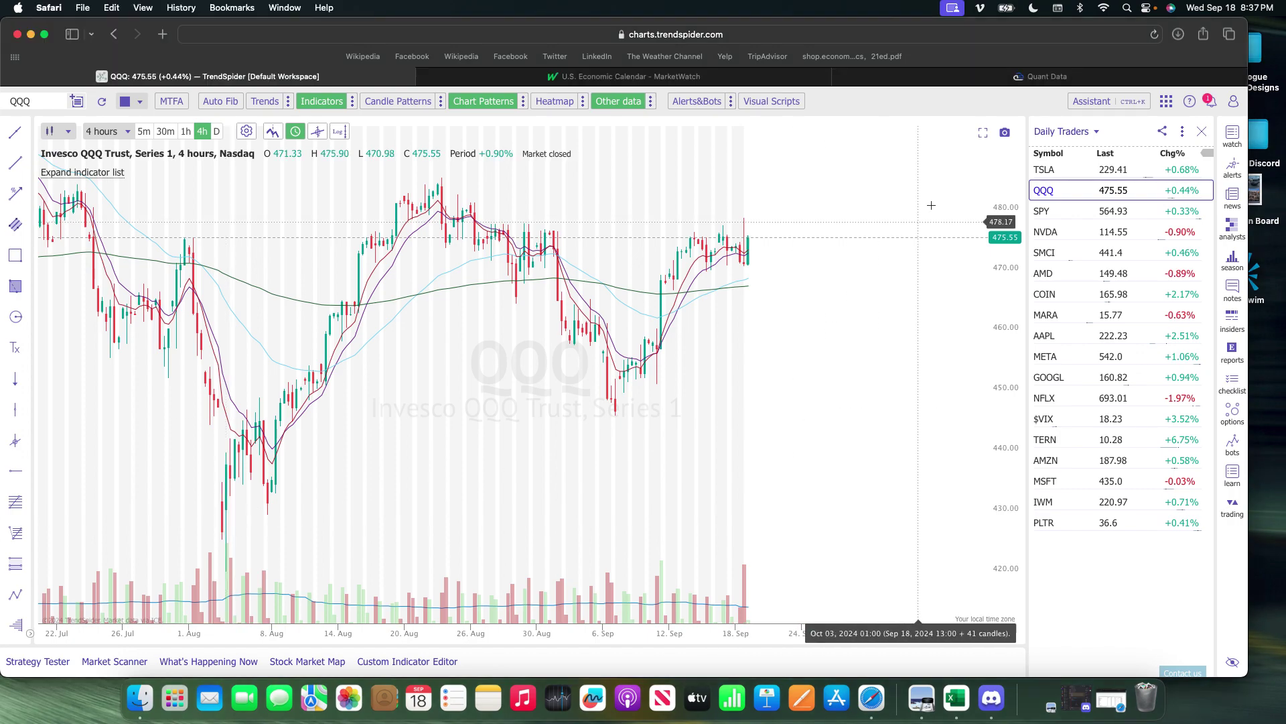
{"action": "left_click", "coordinate": [995, 78]}
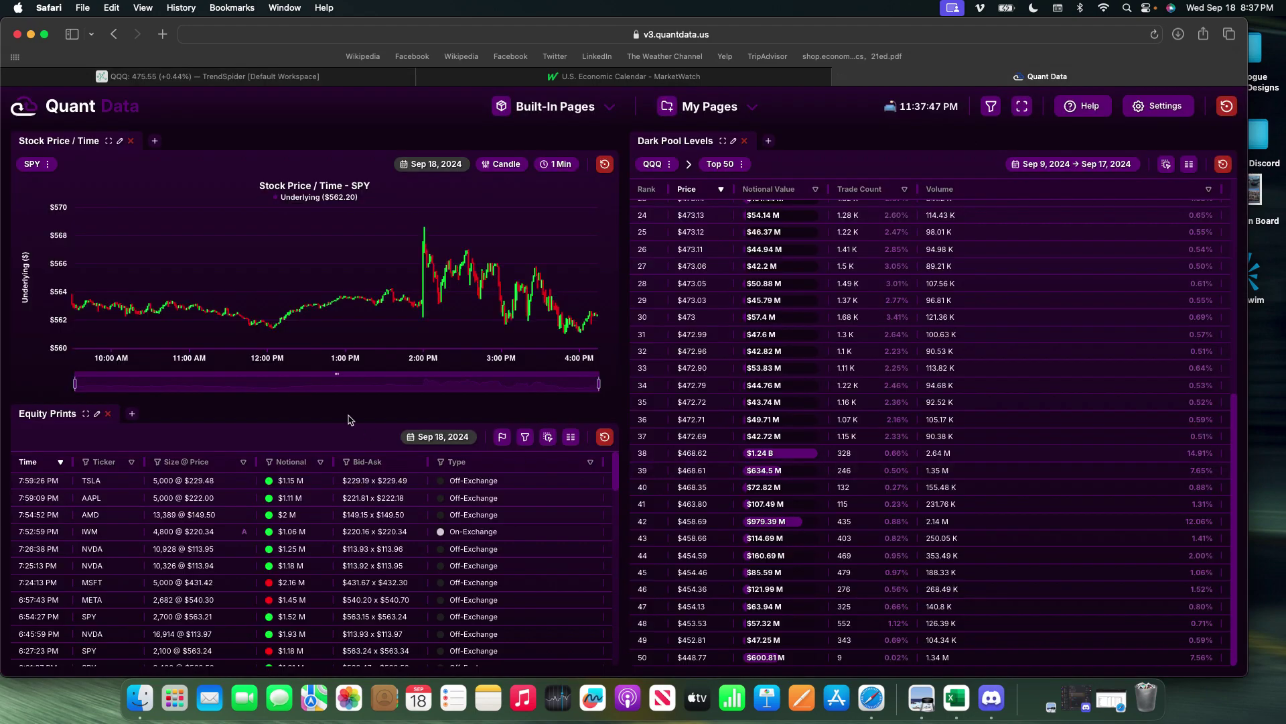
{"action": "scroll", "coordinate": [921, 373], "scroll_direction": "up", "scroll_amount": 5}
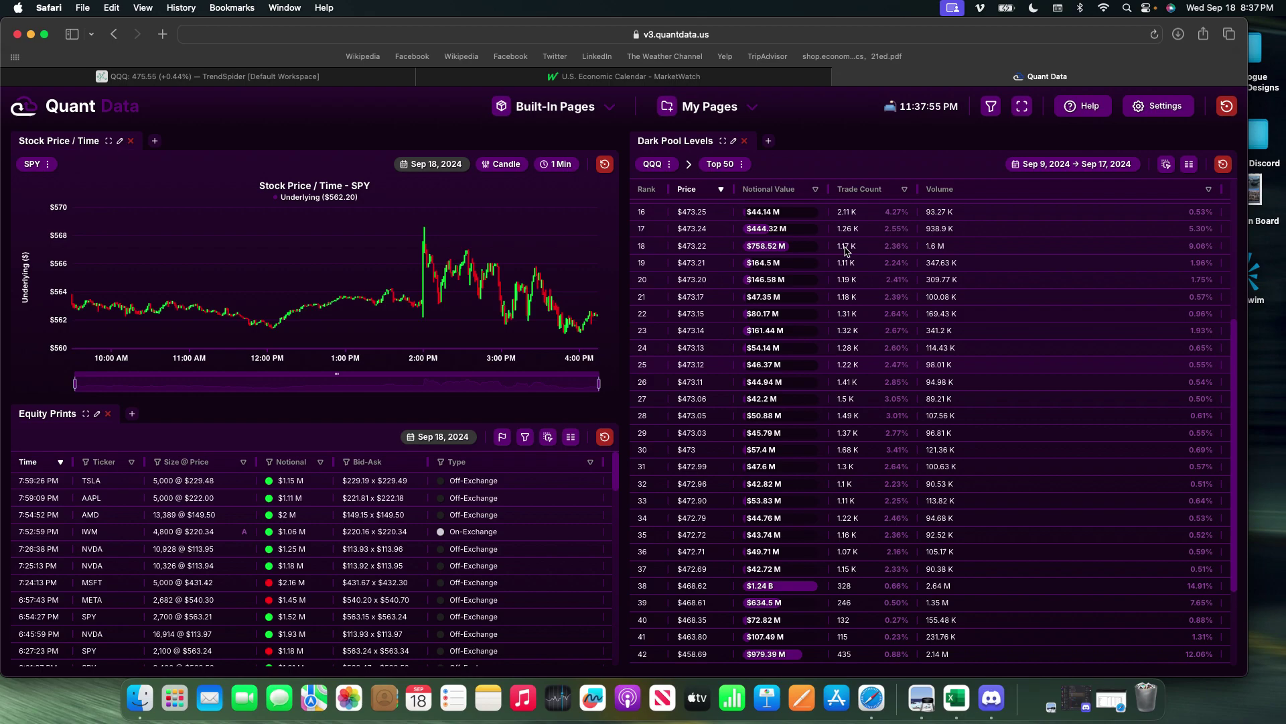
{"action": "left_click", "coordinate": [619, 109]}
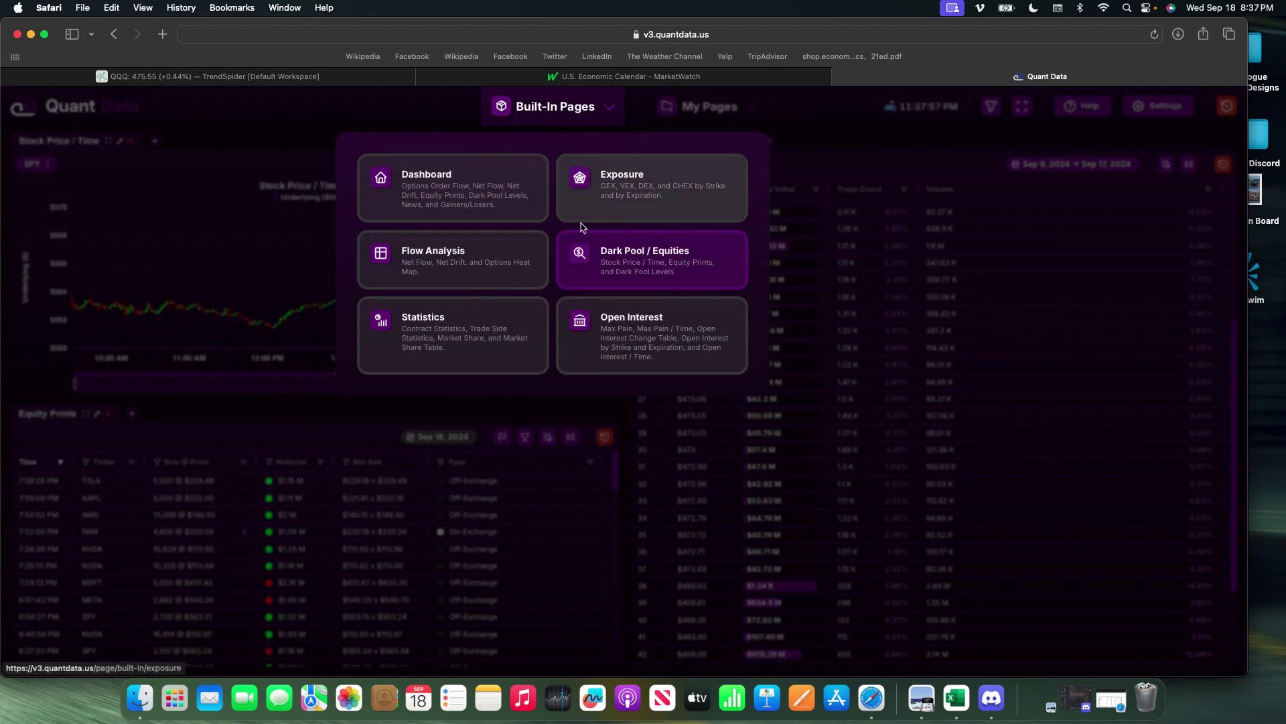
{"action": "left_click", "coordinate": [493, 214]}
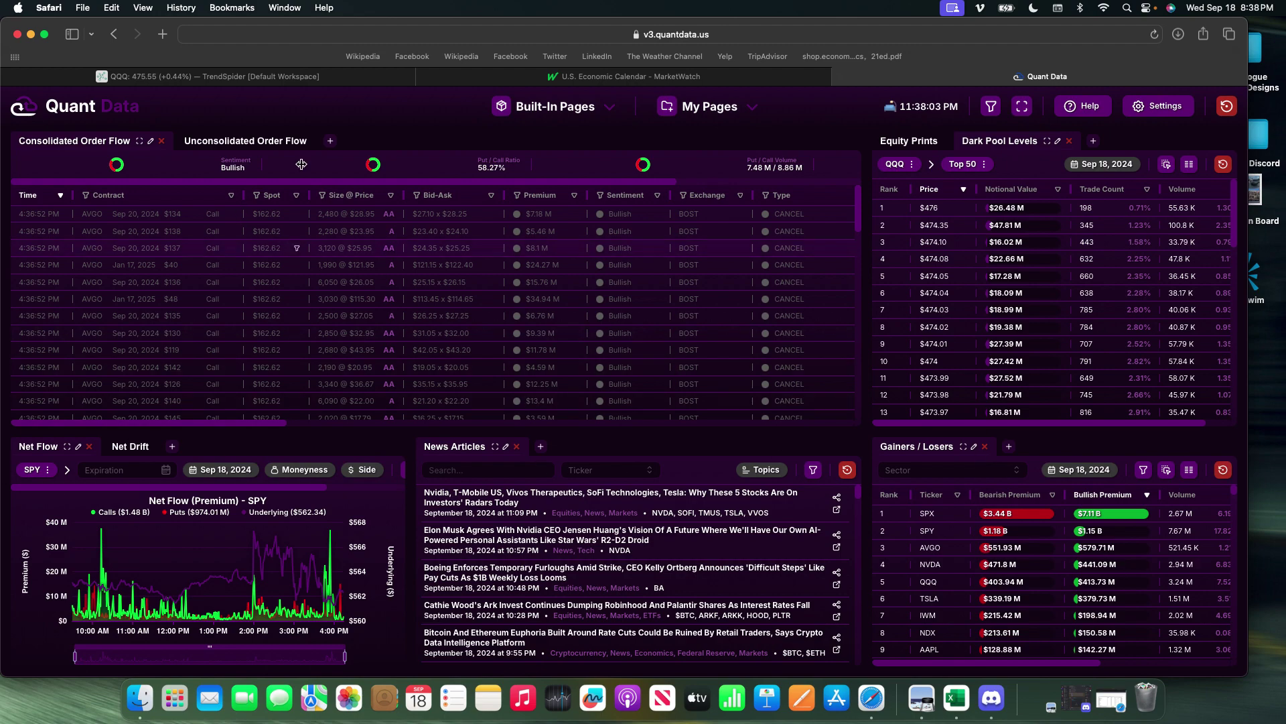
Reopen the Built-In Pages list showing Dashboard, Exposure, Dark Pool / Equities and others.
{"action": "left_click", "coordinate": [606, 109]}
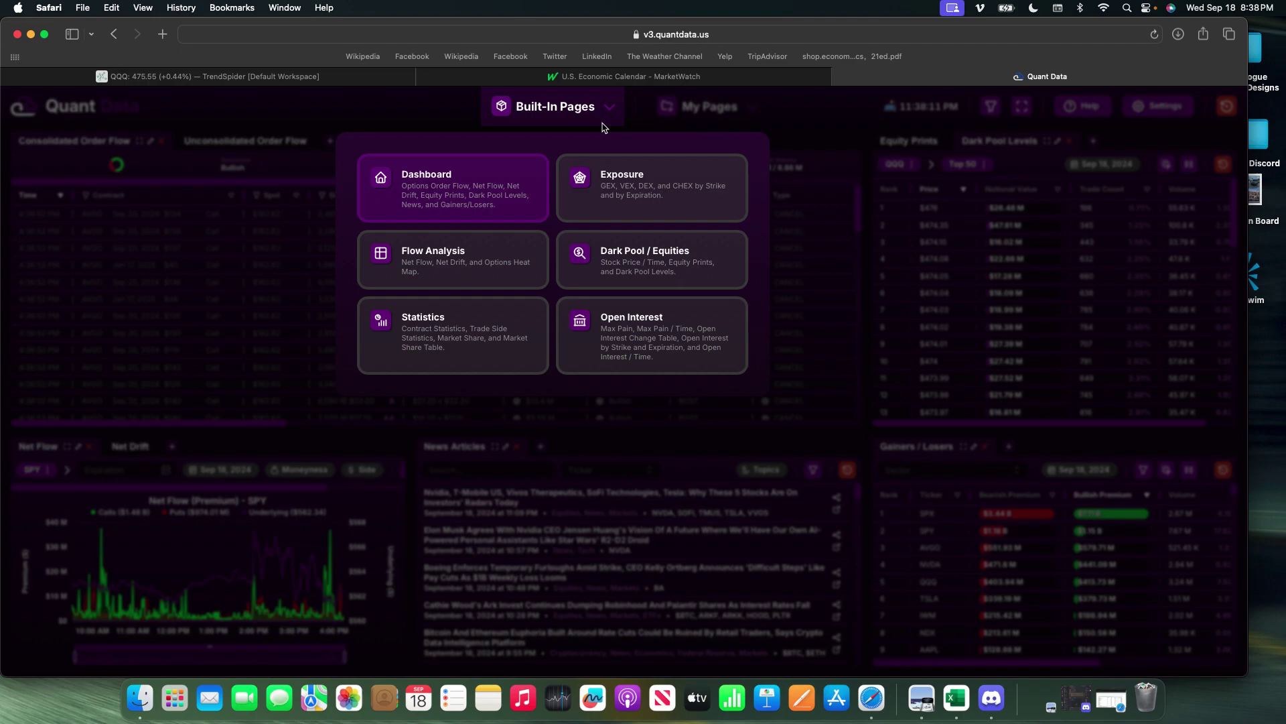
{"action": "left_click", "coordinate": [605, 109]}
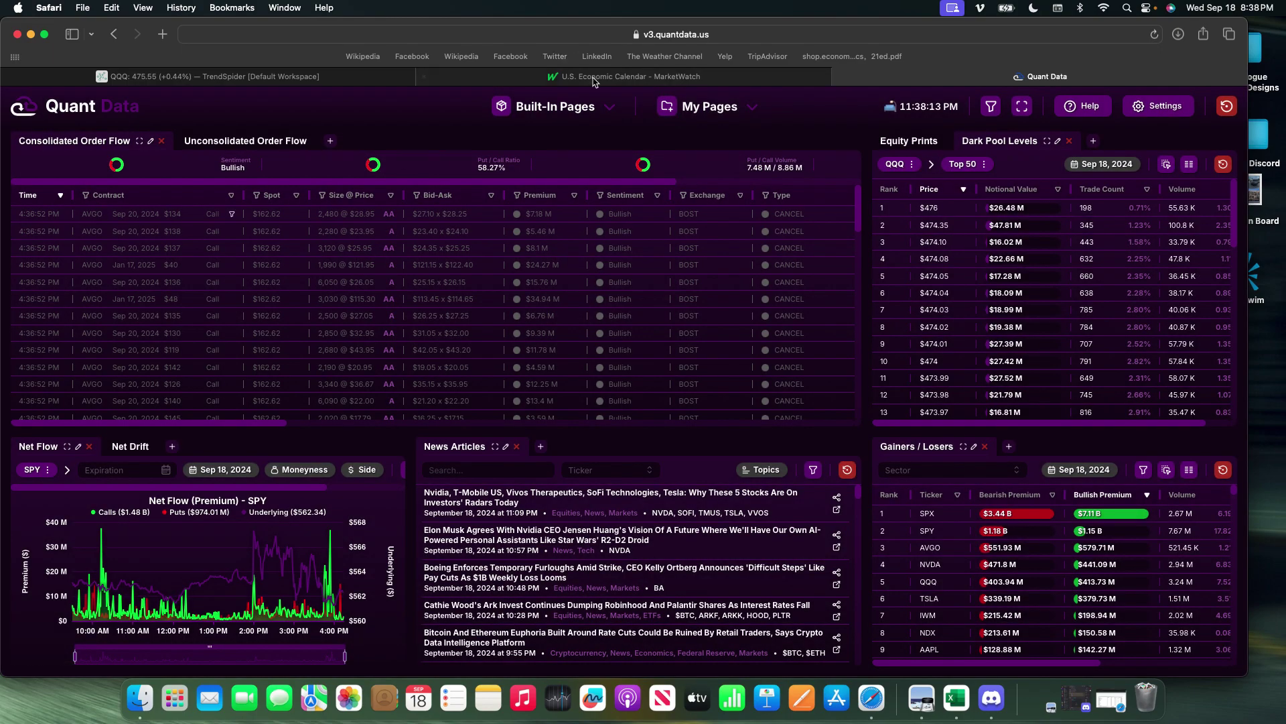
{"action": "mouse_move", "coordinate": [612, 111]}
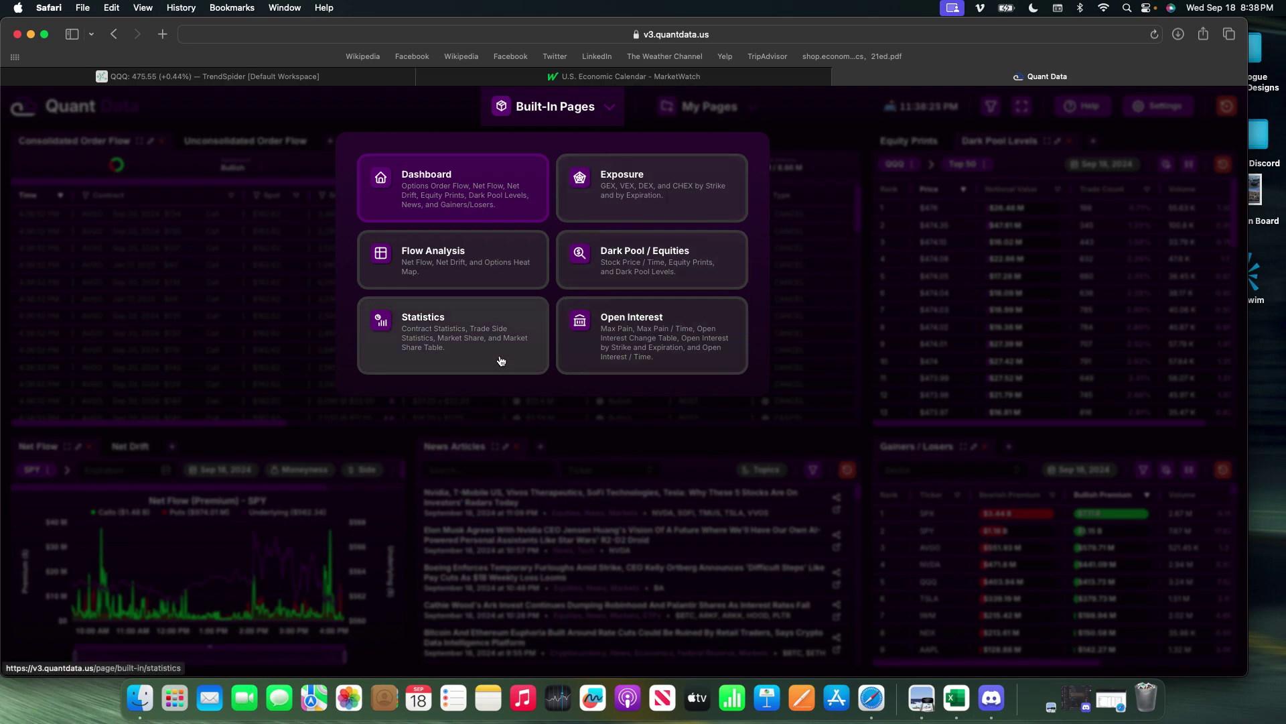
Open Dark Pool / Equities, change its ticker from QQQ to SPY, and show the session date range.
{"action": "left_click", "coordinate": [575, 261]}
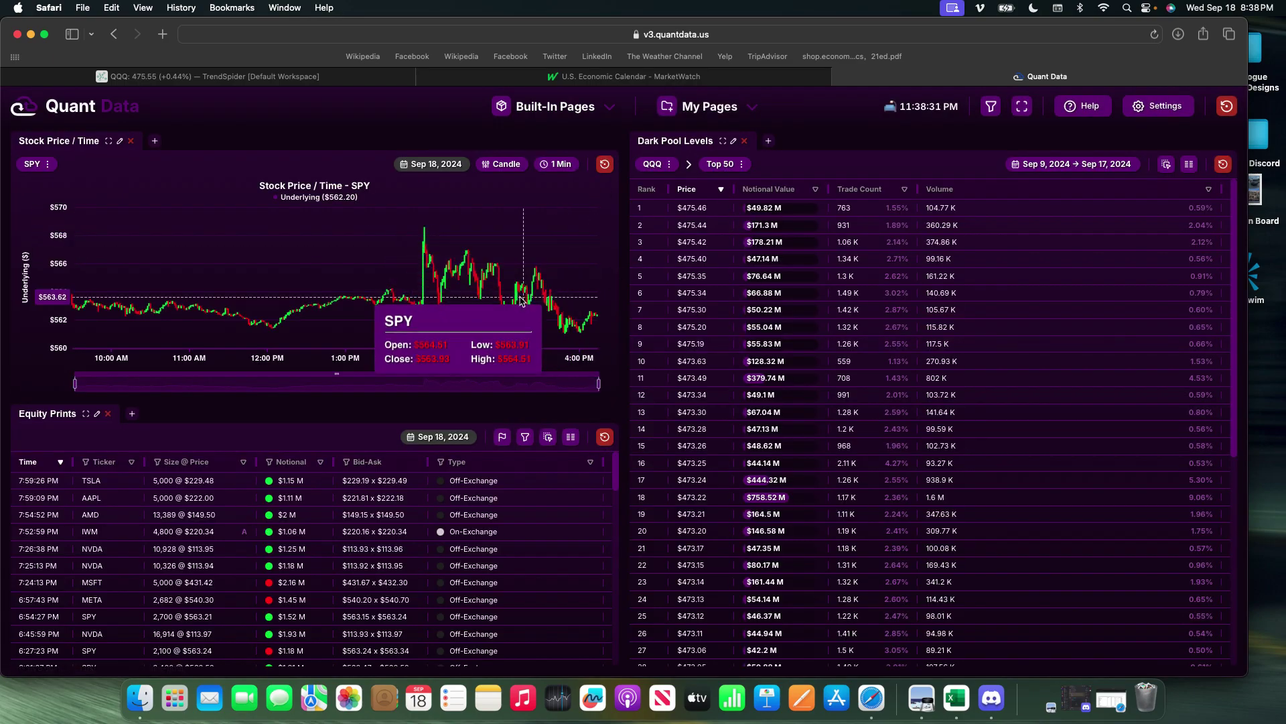
{"action": "mouse_move", "coordinate": [720, 143]}
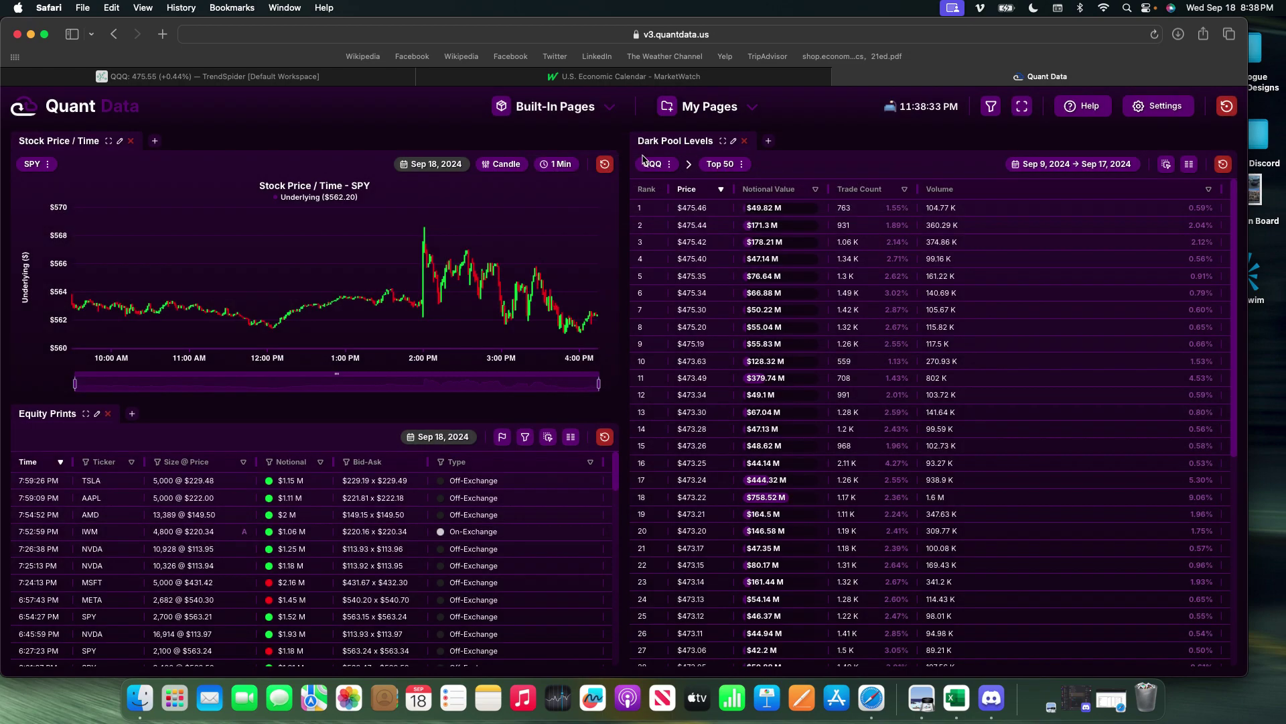
{"action": "left_click", "coordinate": [646, 165]}
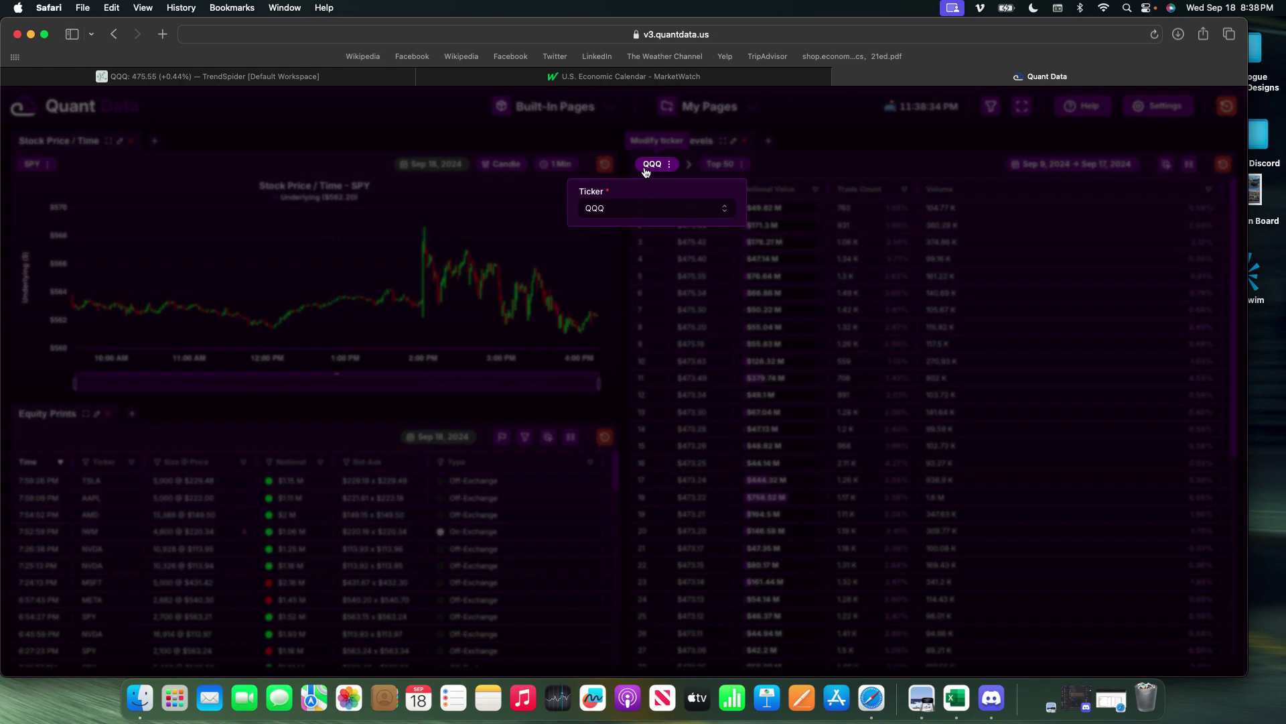
{"action": "left_click", "coordinate": [588, 210]}
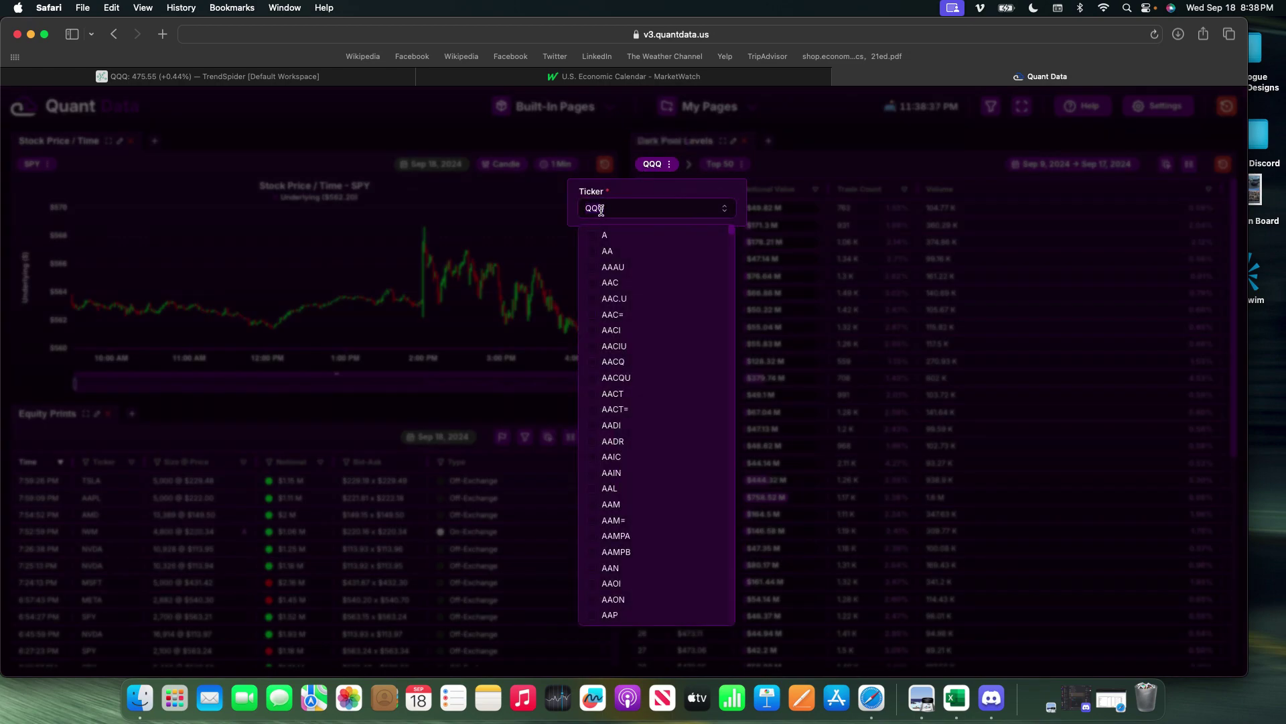
{"action": "type", "text": "spy"}
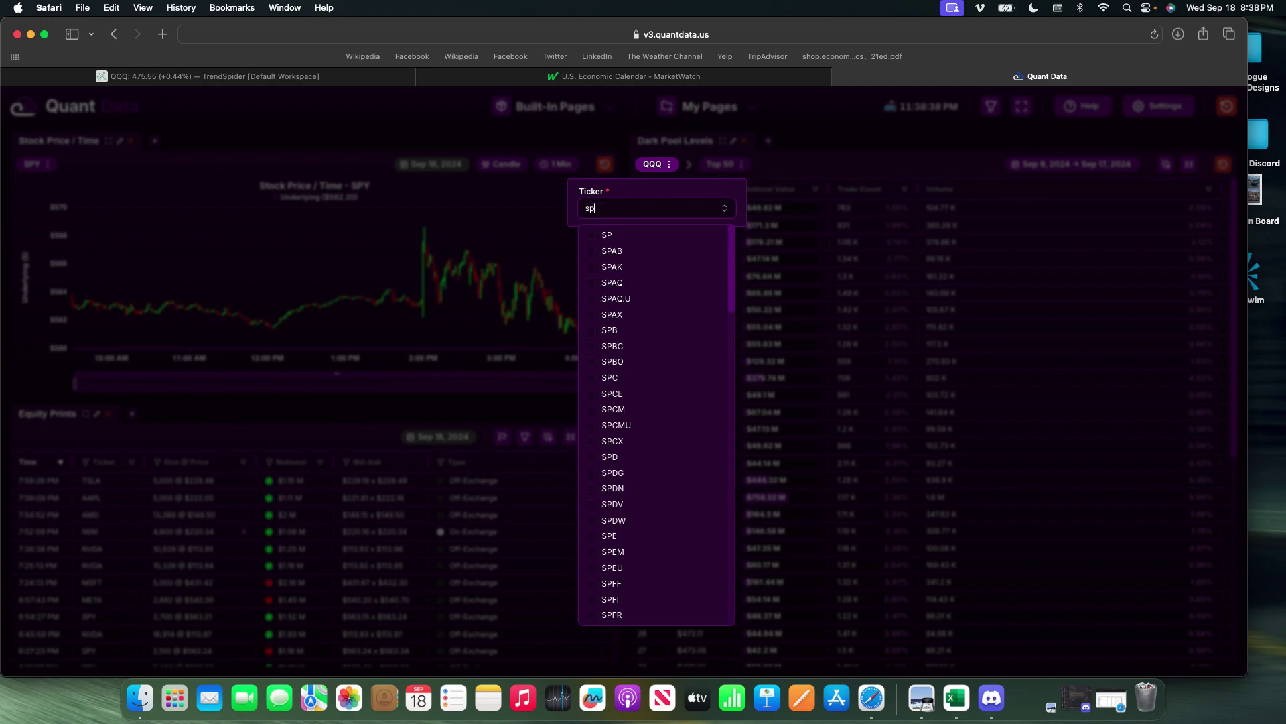
{"action": "left_click", "coordinate": [646, 236]}
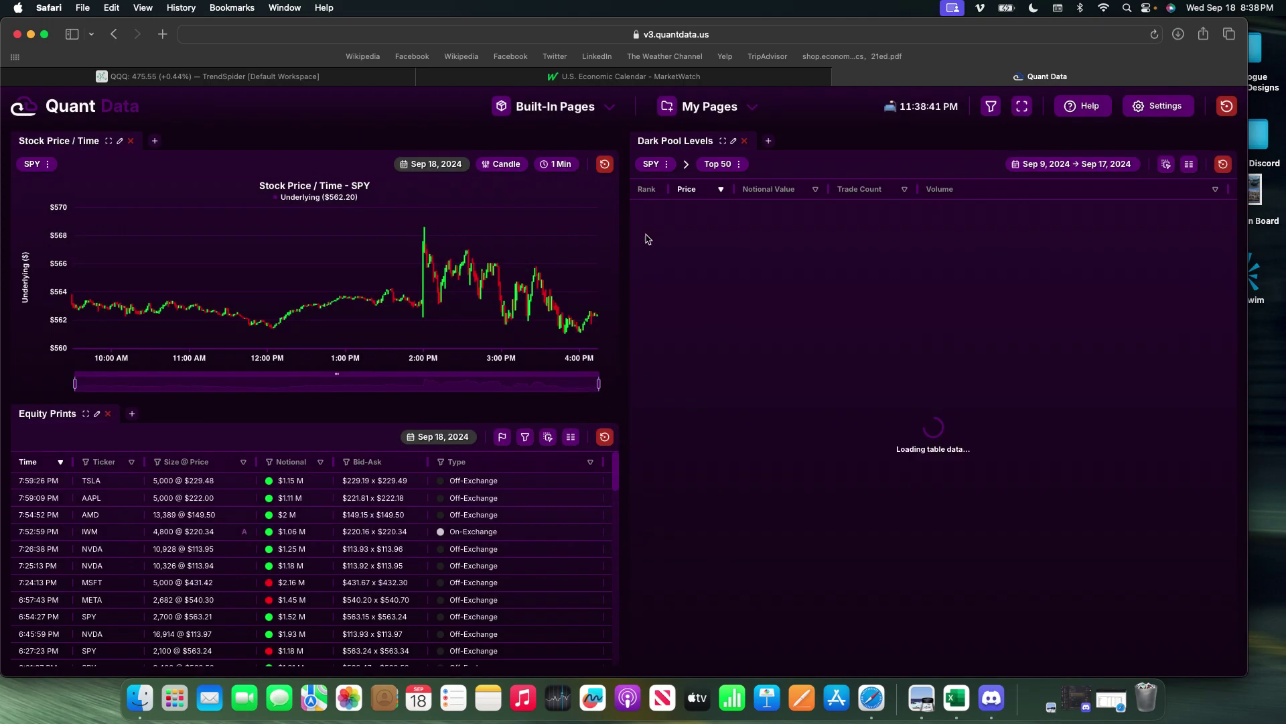
{"action": "left_click", "coordinate": [1099, 164]}
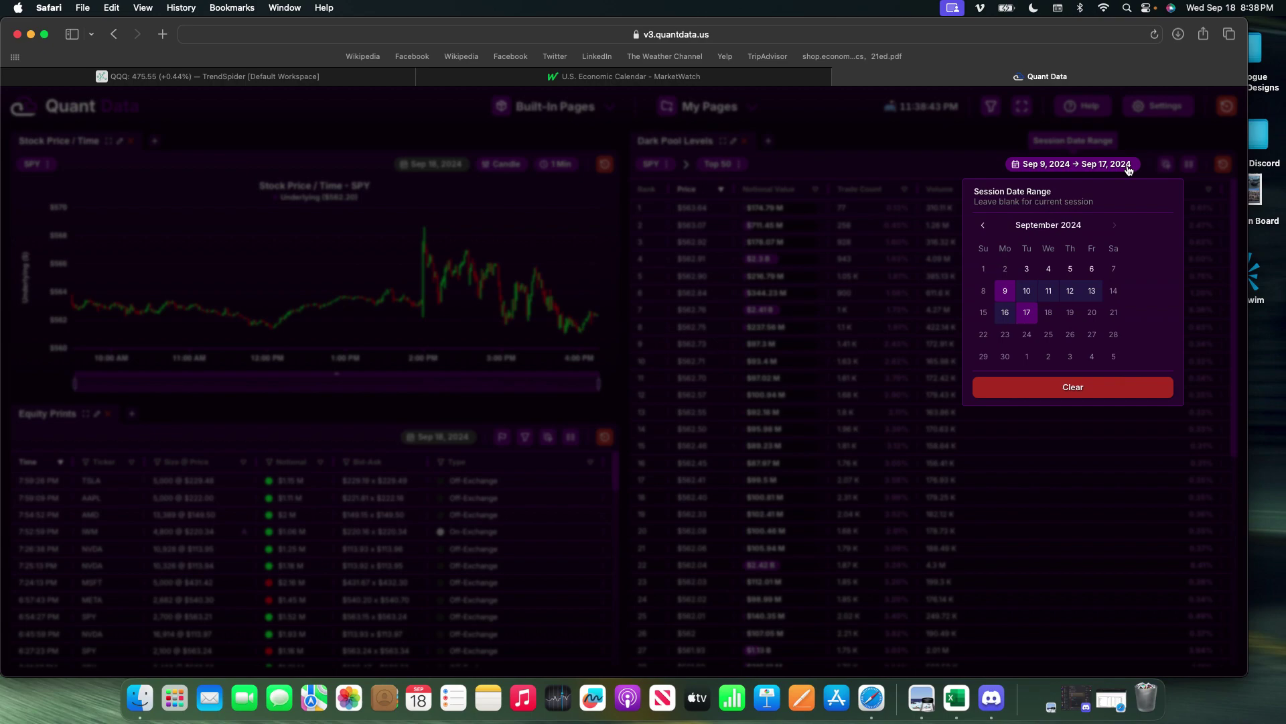
Clear the date popup and review SPY's Top 50 Dark Pool Levels, ranked from $563.64 downward.
{"action": "left_click", "coordinate": [1085, 396]}
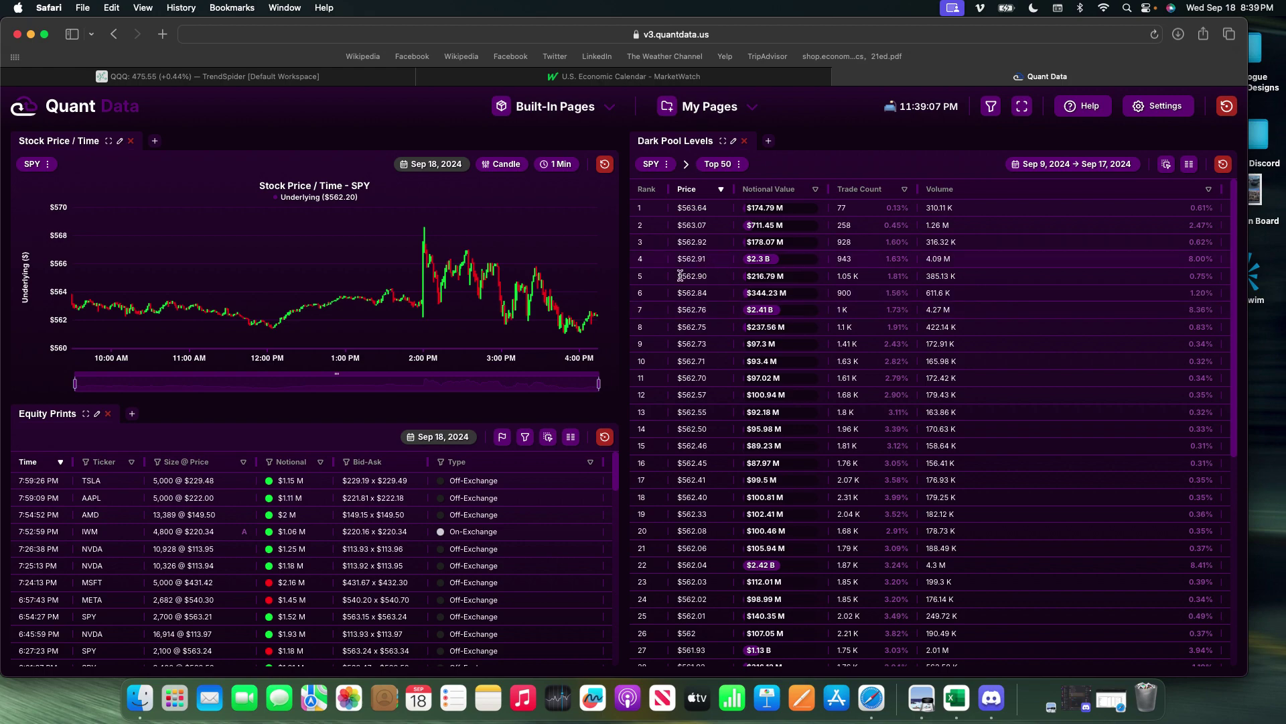
{"action": "mouse_move", "coordinate": [589, 325]}
{"action": "scroll", "coordinate": [853, 536], "scroll_direction": "down", "scroll_amount": 1}
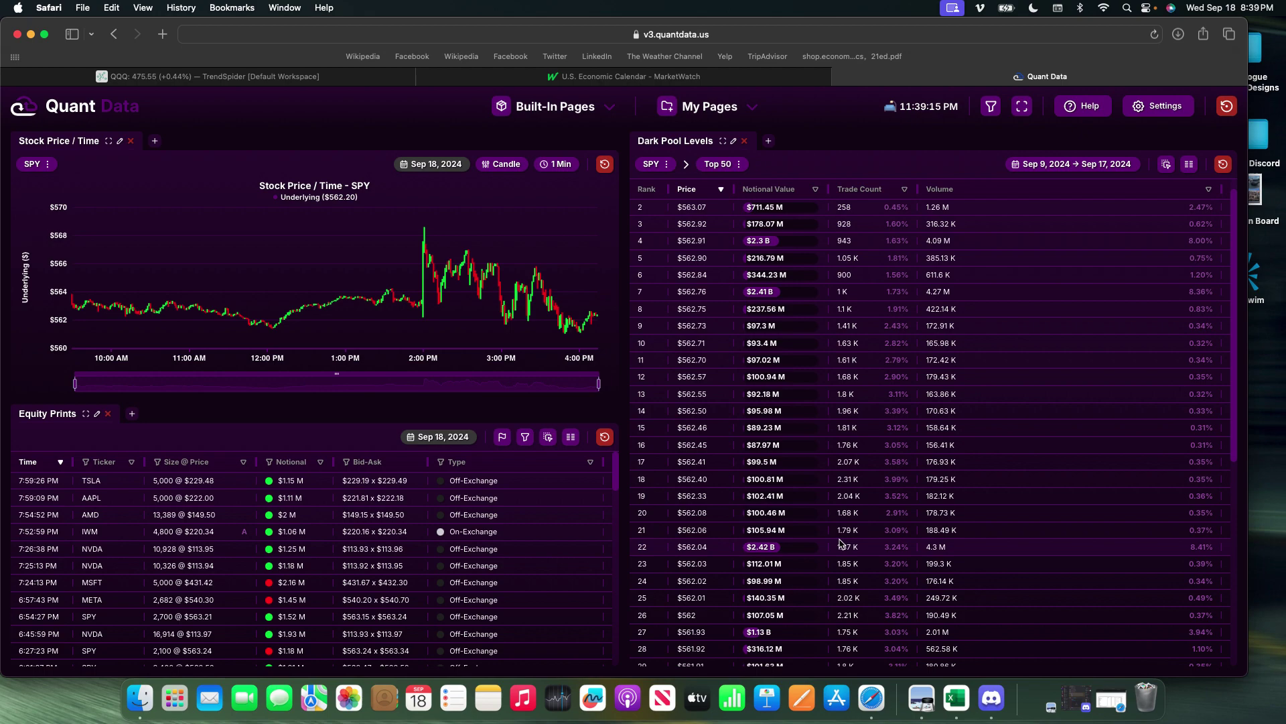
{"action": "scroll", "coordinate": [813, 568], "scroll_direction": "down", "scroll_amount": 4}
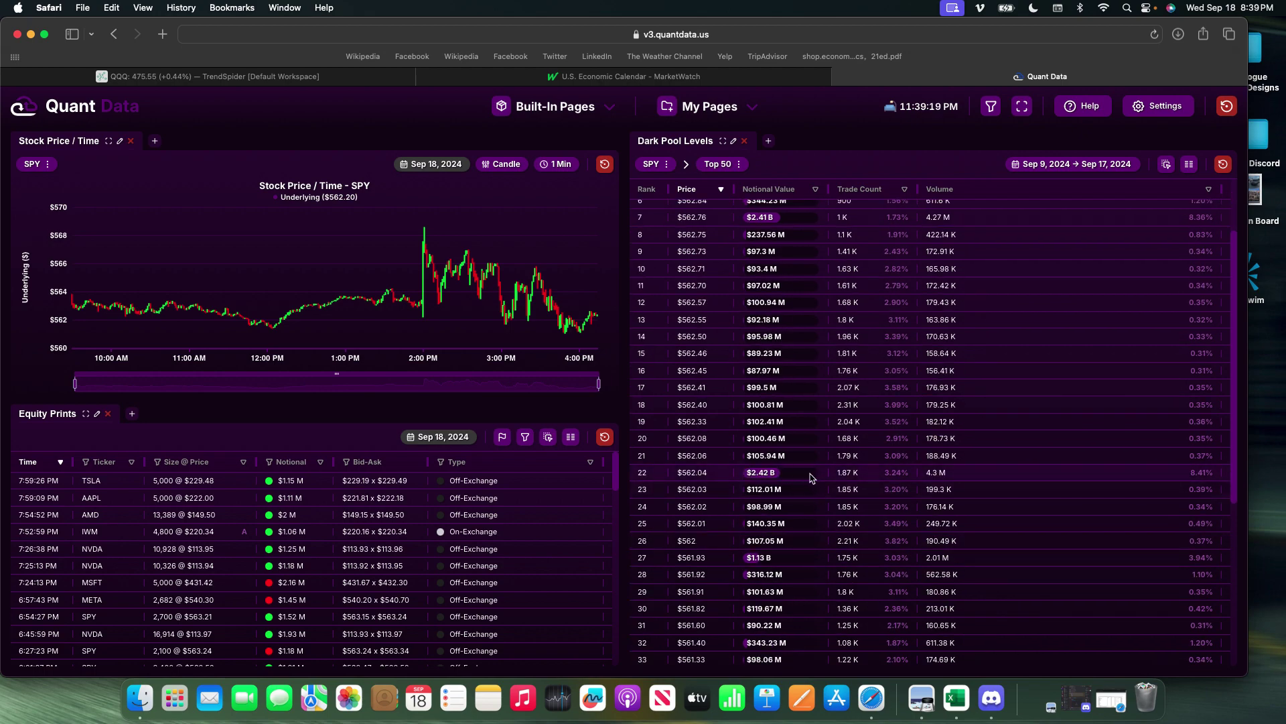
{"action": "scroll", "coordinate": [838, 593], "scroll_direction": "down", "scroll_amount": 4}
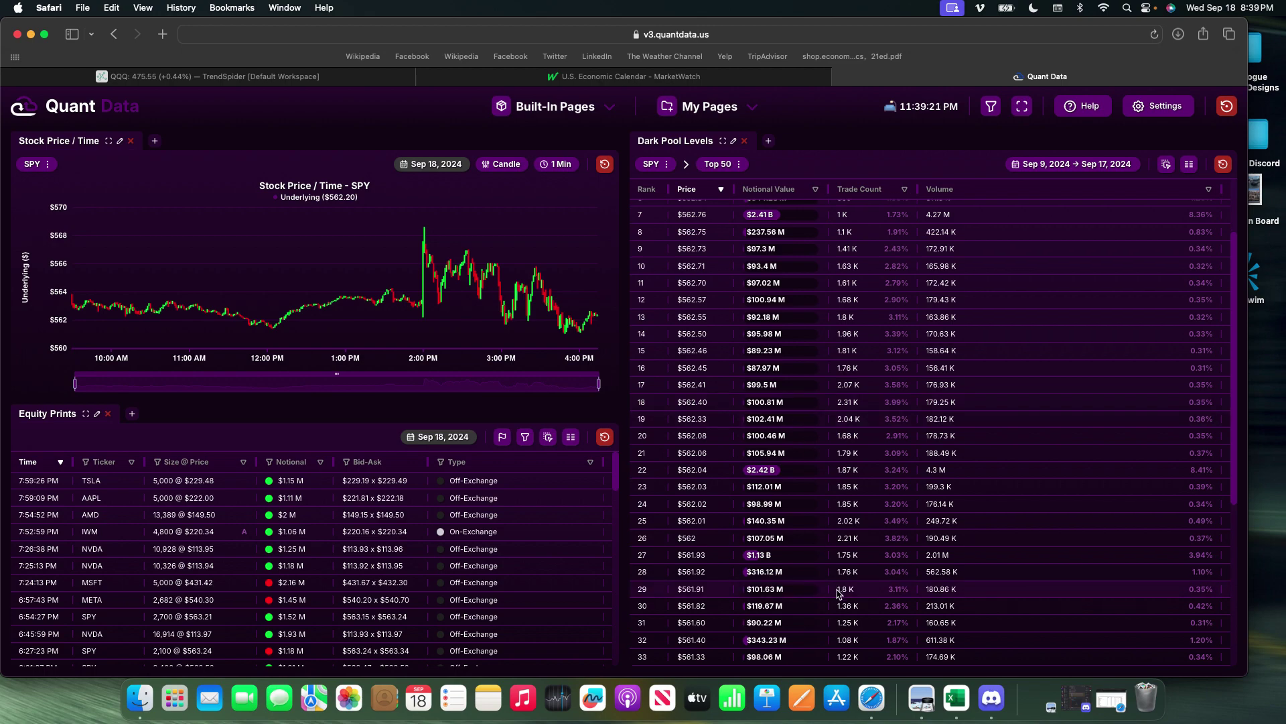
{"action": "scroll", "coordinate": [838, 593], "scroll_direction": "down", "scroll_amount": 5}
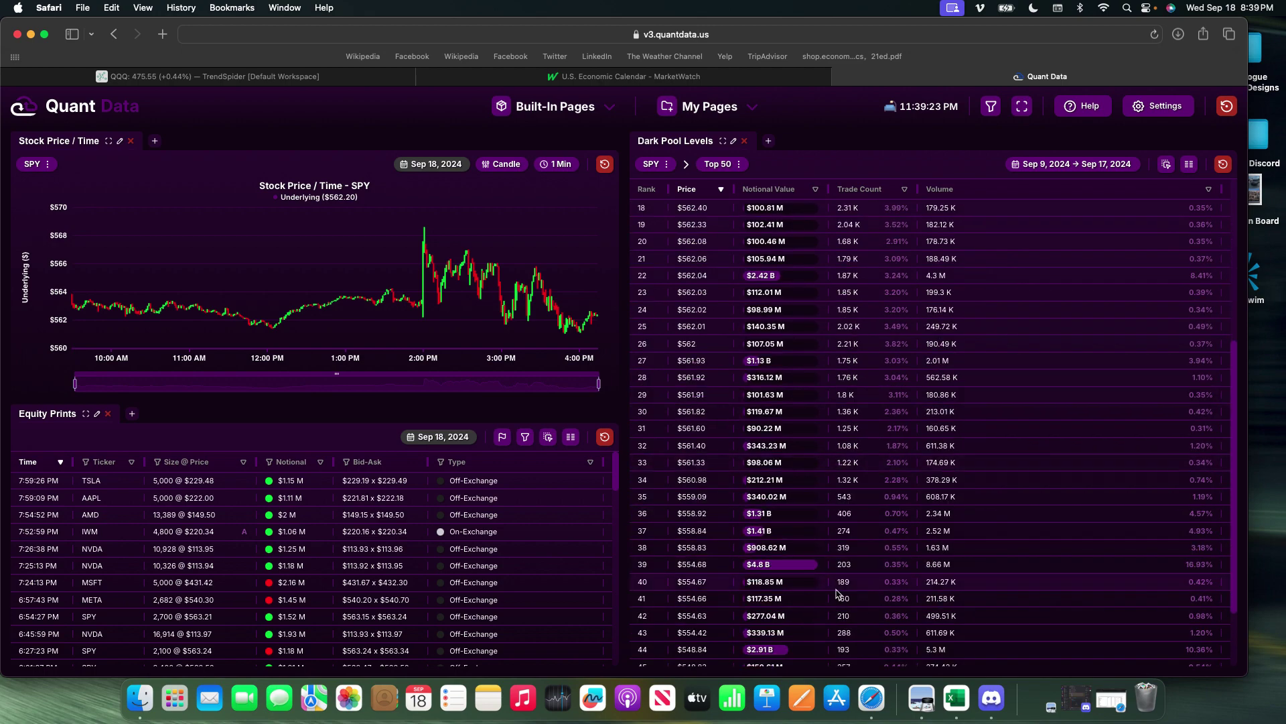
{"action": "scroll", "coordinate": [838, 593], "scroll_direction": "up", "scroll_amount": 10}
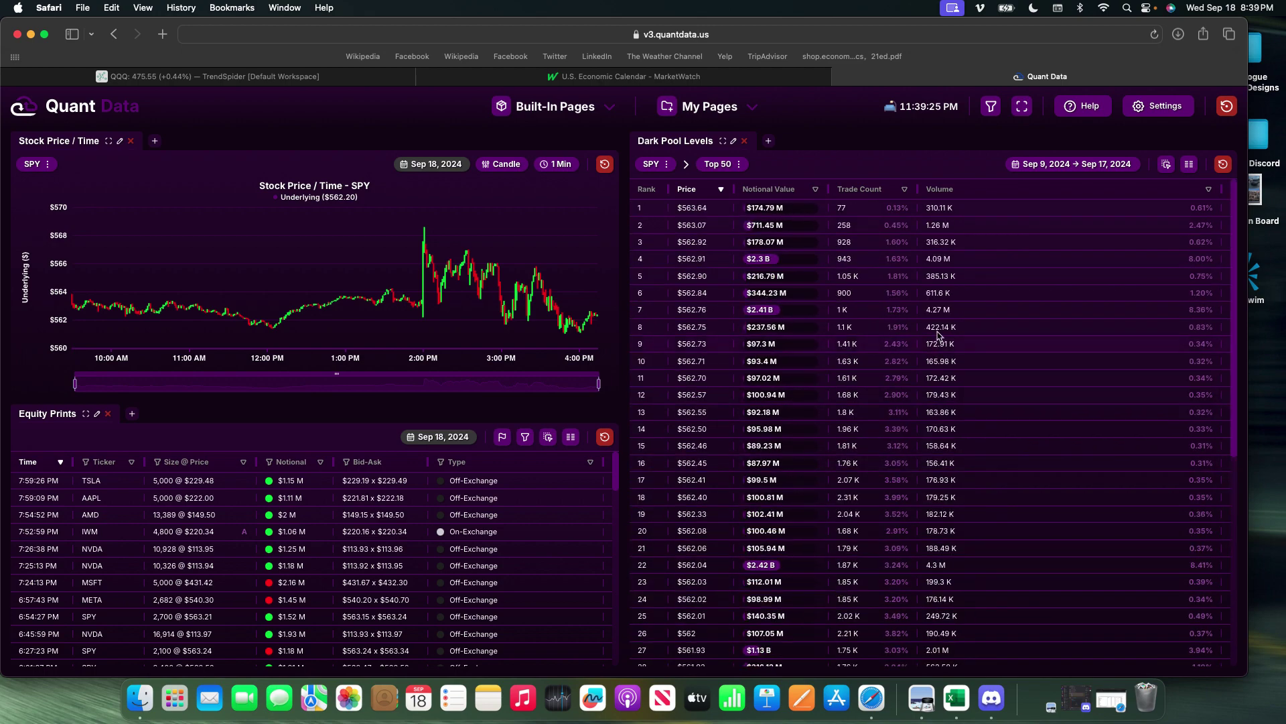
In TrendSpider, load SPY from the Daily Traders watchlist on 1-hour candles.
{"action": "left_click", "coordinate": [141, 76]}
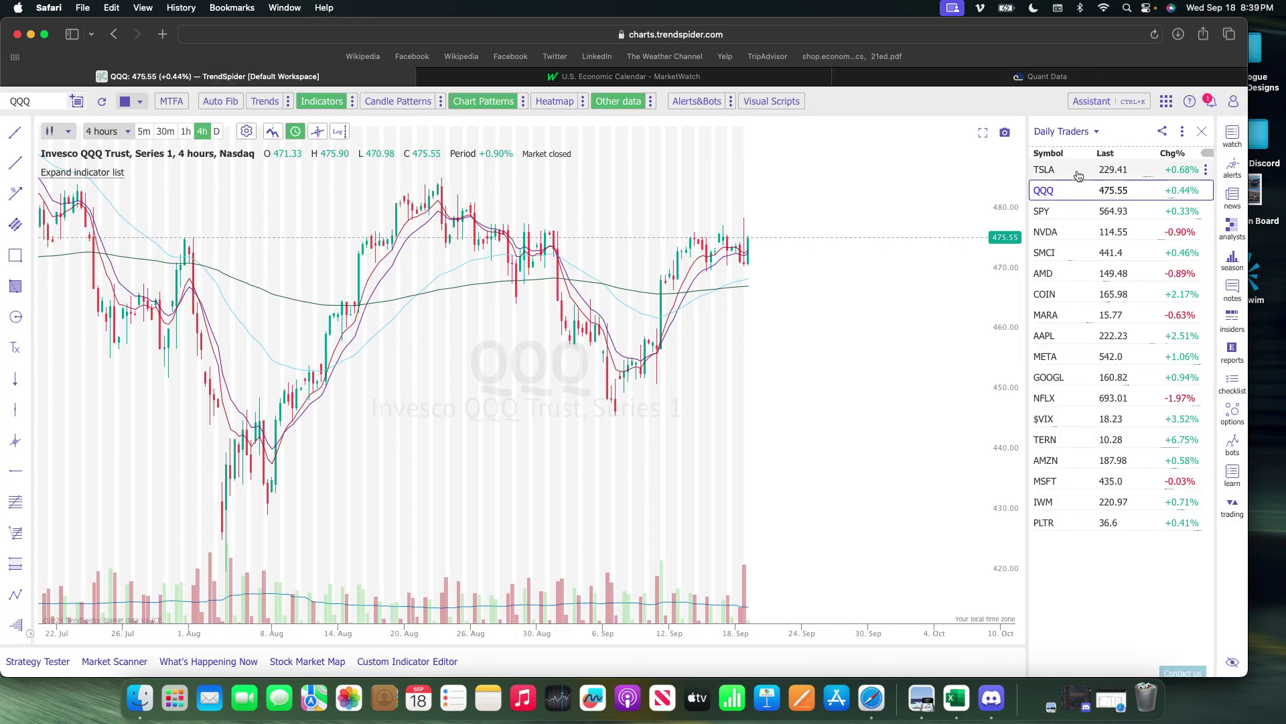
{"action": "left_click", "coordinate": [1173, 211]}
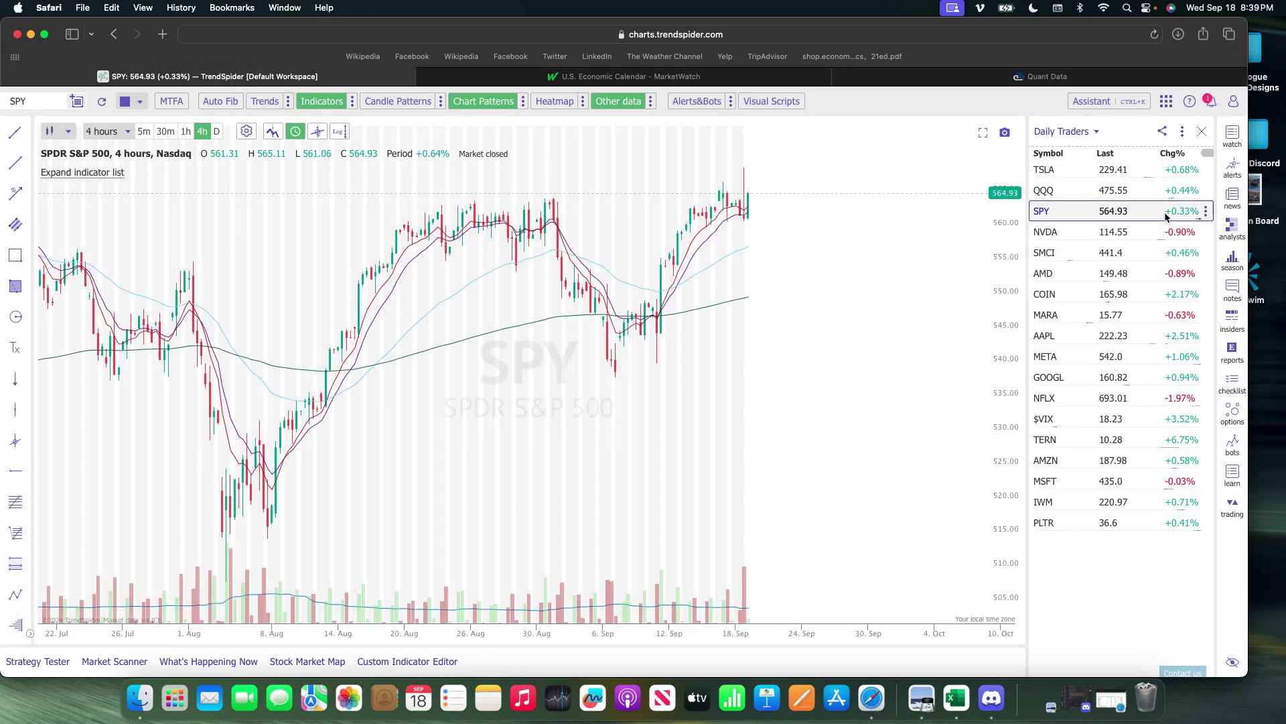
{"action": "left_click", "coordinate": [185, 131]}
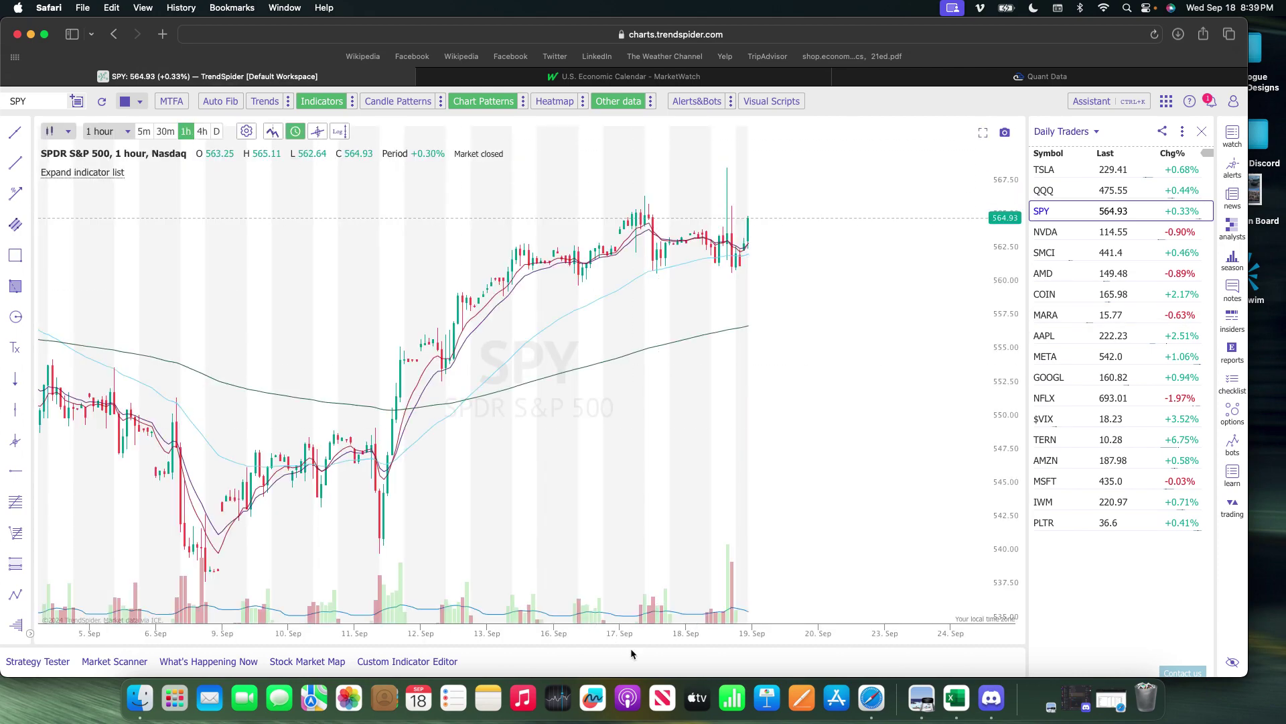
Frame the SPY chart to start around 3 Sep and autofit the price scale.
{"action": "scroll", "coordinate": [367, 635], "scroll_direction": "down", "scroll_amount": 3}
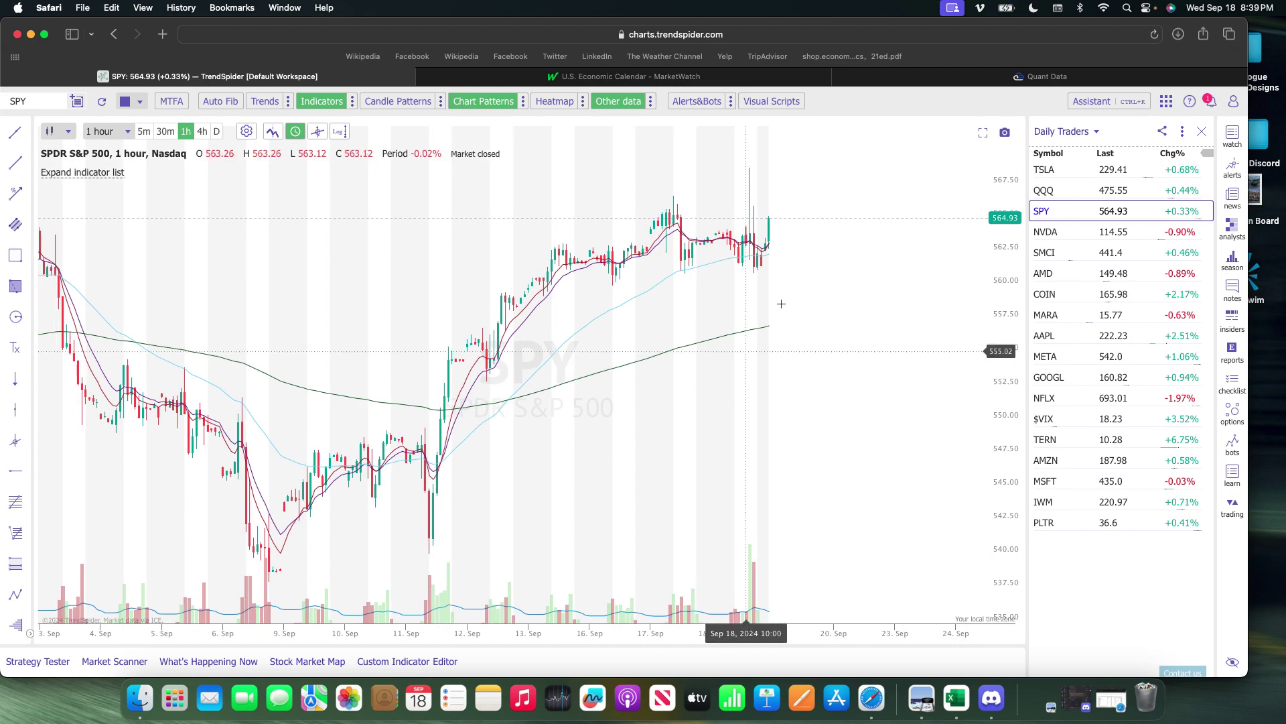
{"action": "scroll", "coordinate": [991, 281], "scroll_direction": "down", "scroll_amount": 3}
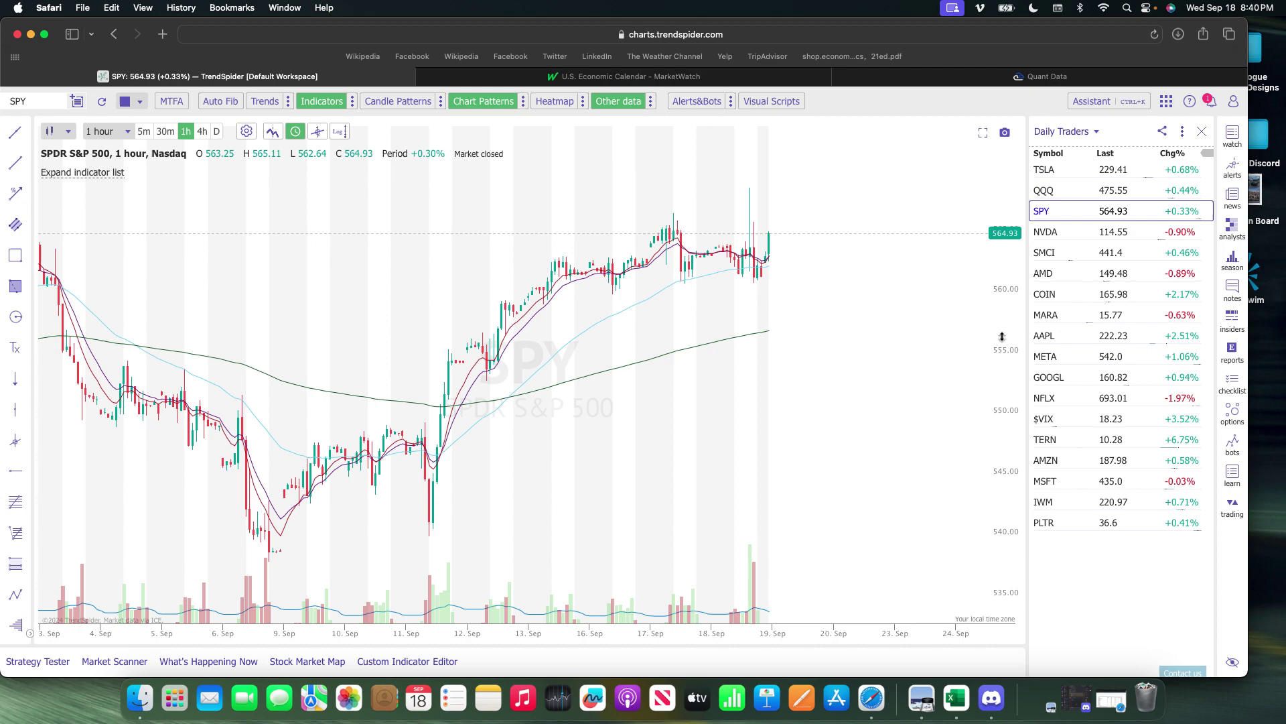
{"action": "left_click_drag", "start_coordinate": [1002, 336], "coordinate": [1003, 302]}
{"action": "scroll", "coordinate": [898, 373], "scroll_direction": "left", "scroll_amount": 5}
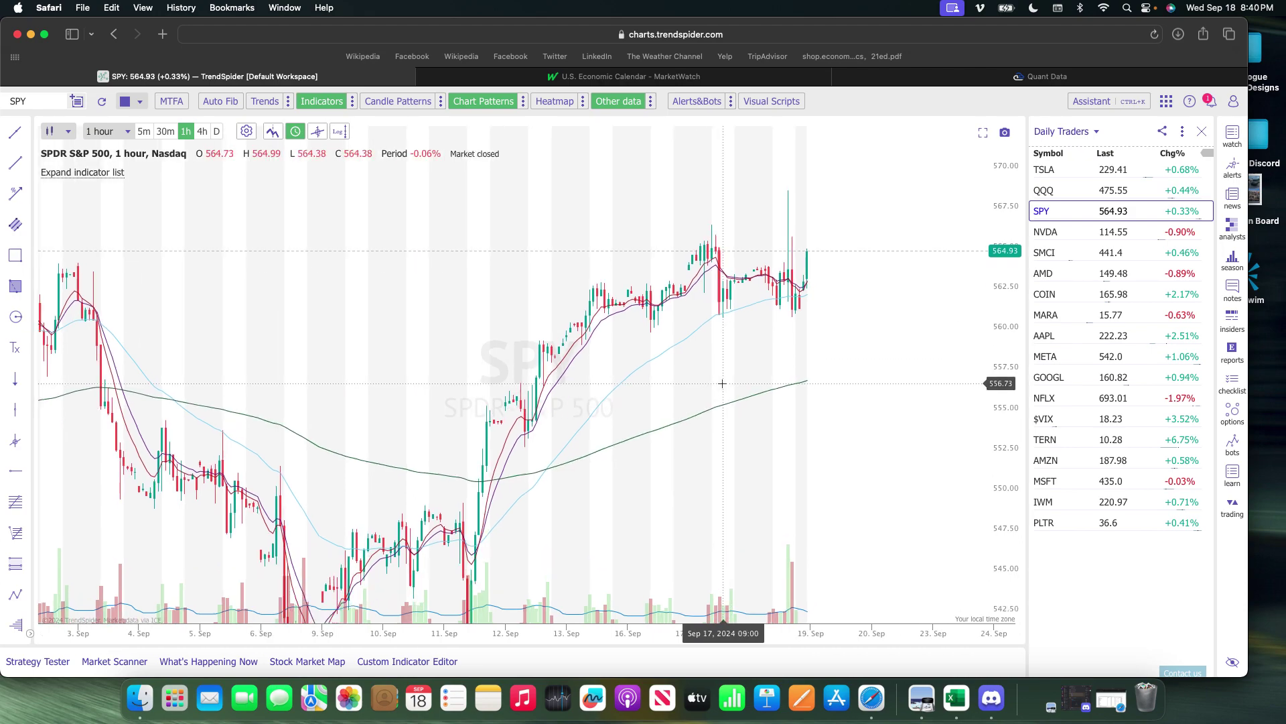
{"action": "left_click_drag", "start_coordinate": [836, 409], "coordinate": [798, 376]}
{"action": "double_click", "coordinate": [1003, 258]}
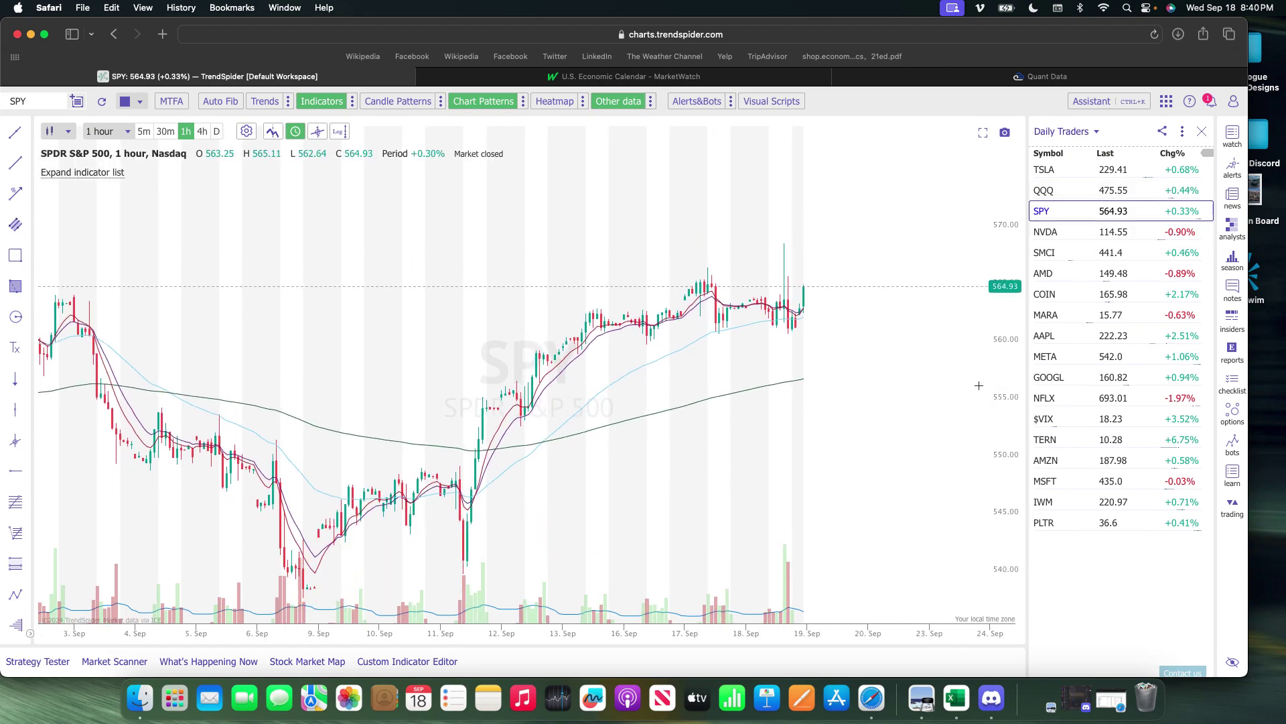
{"action": "left_click", "coordinate": [996, 83]}
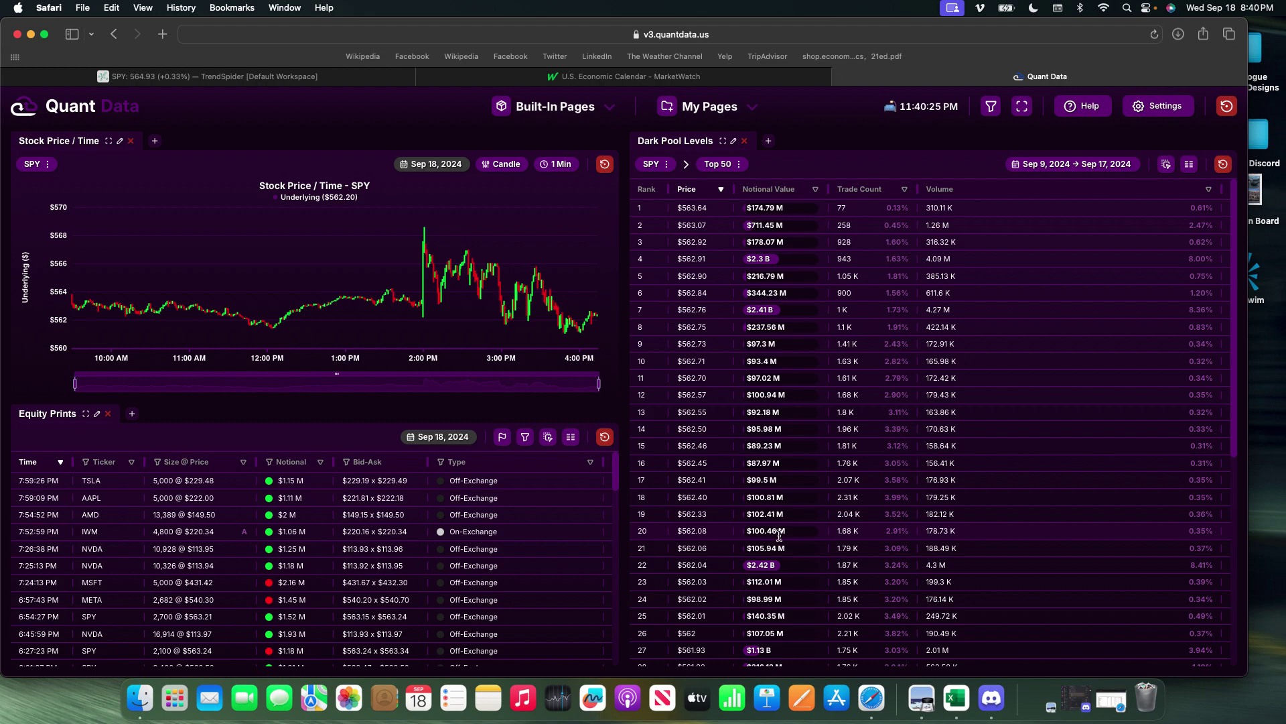
{"action": "scroll", "coordinate": [792, 526], "scroll_direction": "down", "scroll_amount": 3}
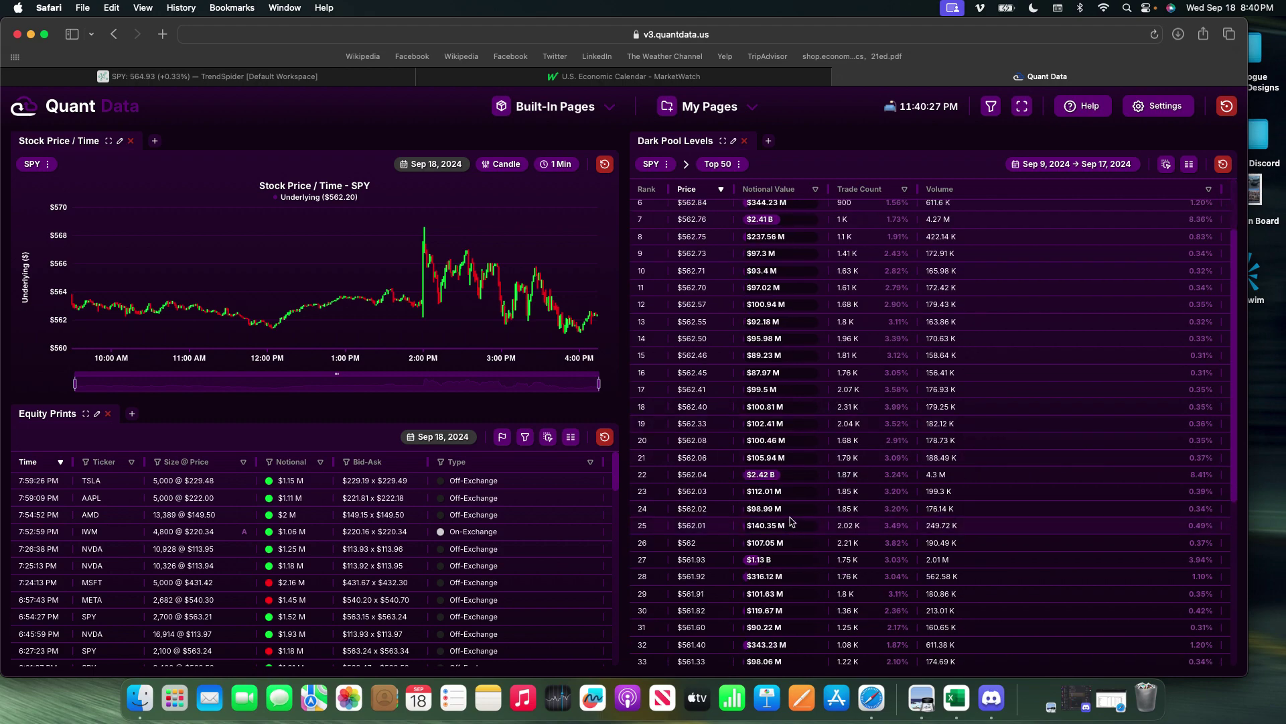
{"action": "scroll", "coordinate": [790, 526], "scroll_direction": "down", "scroll_amount": 10}
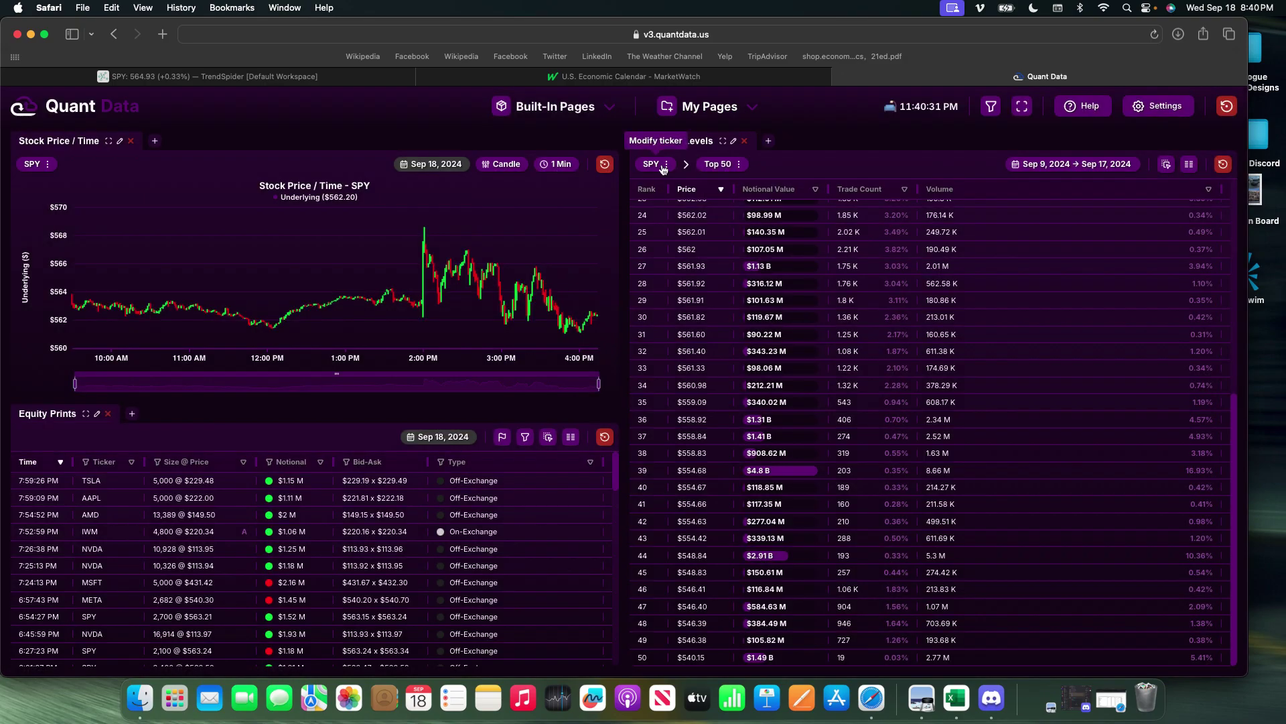
Switch the Quant Data dark pool levels ticker from SPY to QQQ.
{"action": "left_click", "coordinate": [664, 168]}
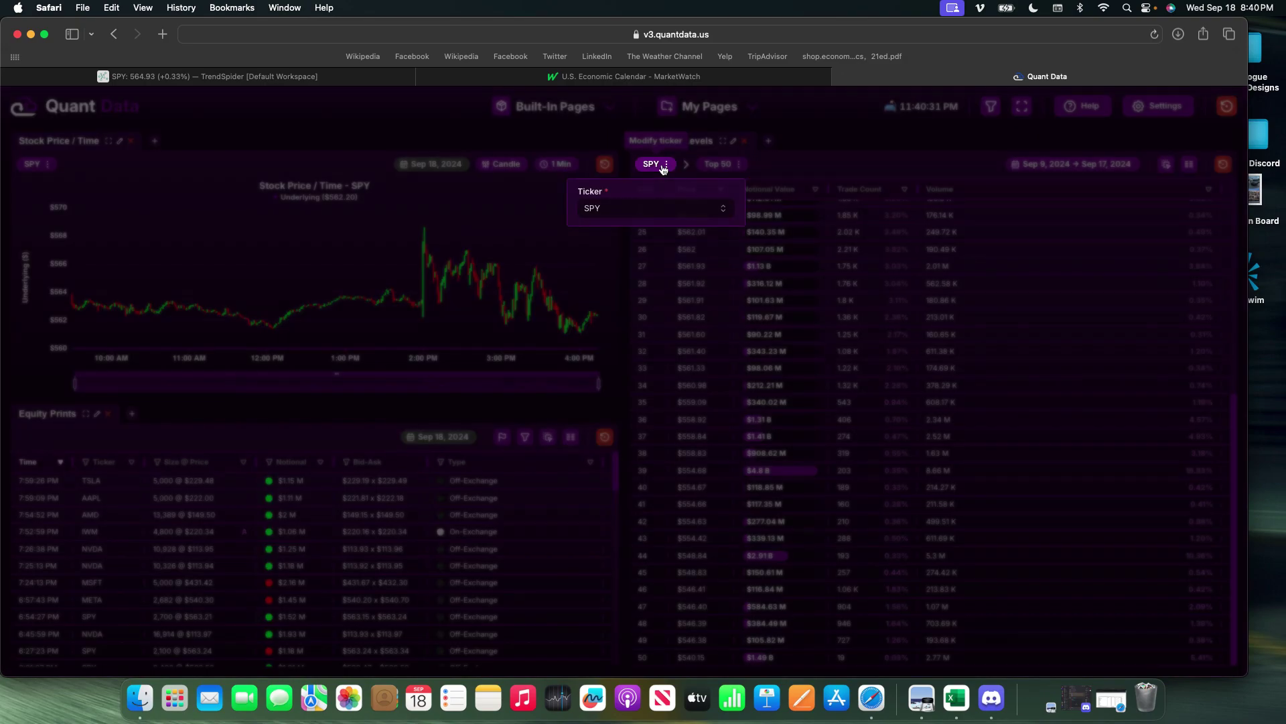
{"action": "left_click", "coordinate": [601, 208]}
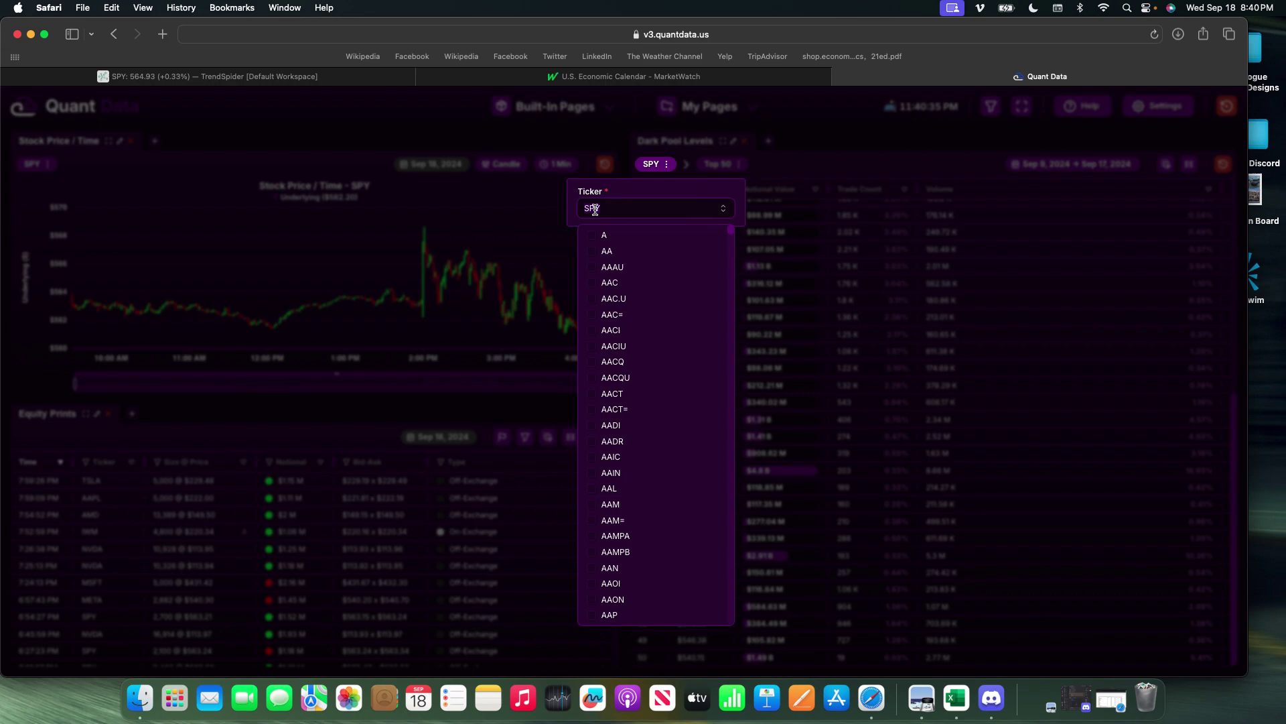
{"action": "type", "text": "qqq"}
{"action": "left_click", "coordinate": [610, 235]}
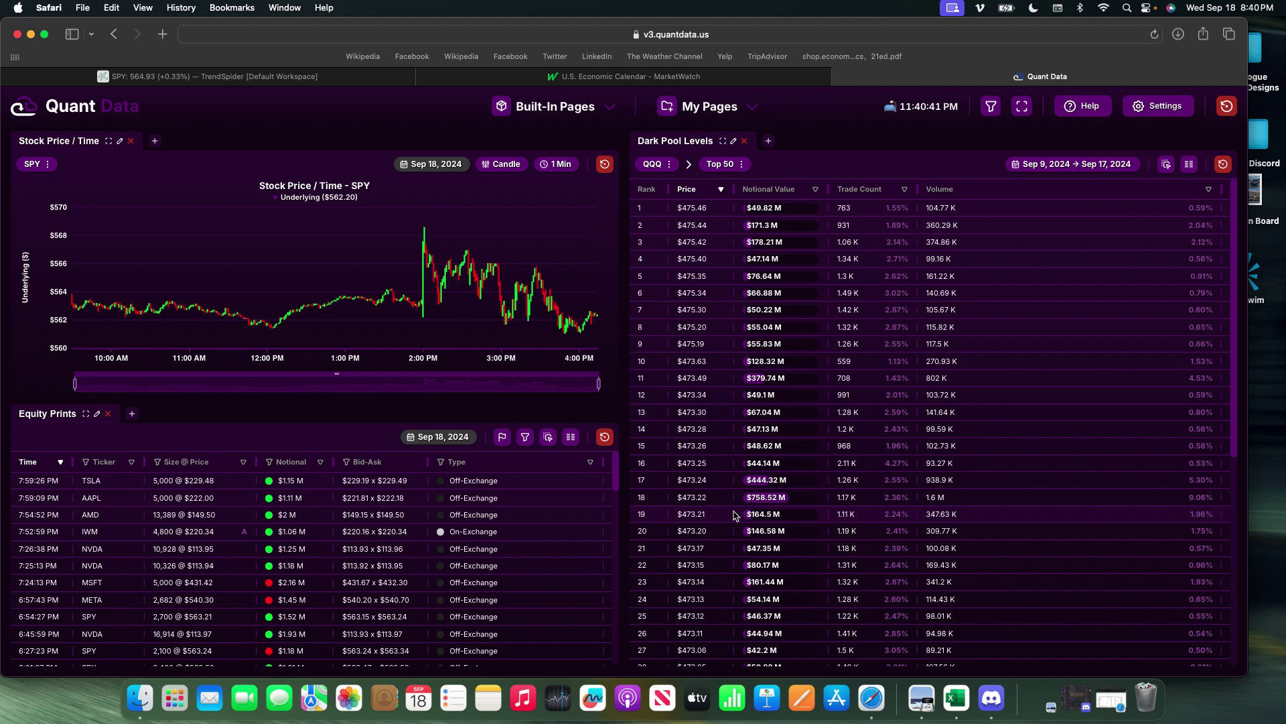
Scroll through QQQ's dark pool levels, then return to TrendSpider with Ctrl+Tab.
{"action": "scroll", "coordinate": [737, 516], "scroll_direction": "down", "scroll_amount": 1}
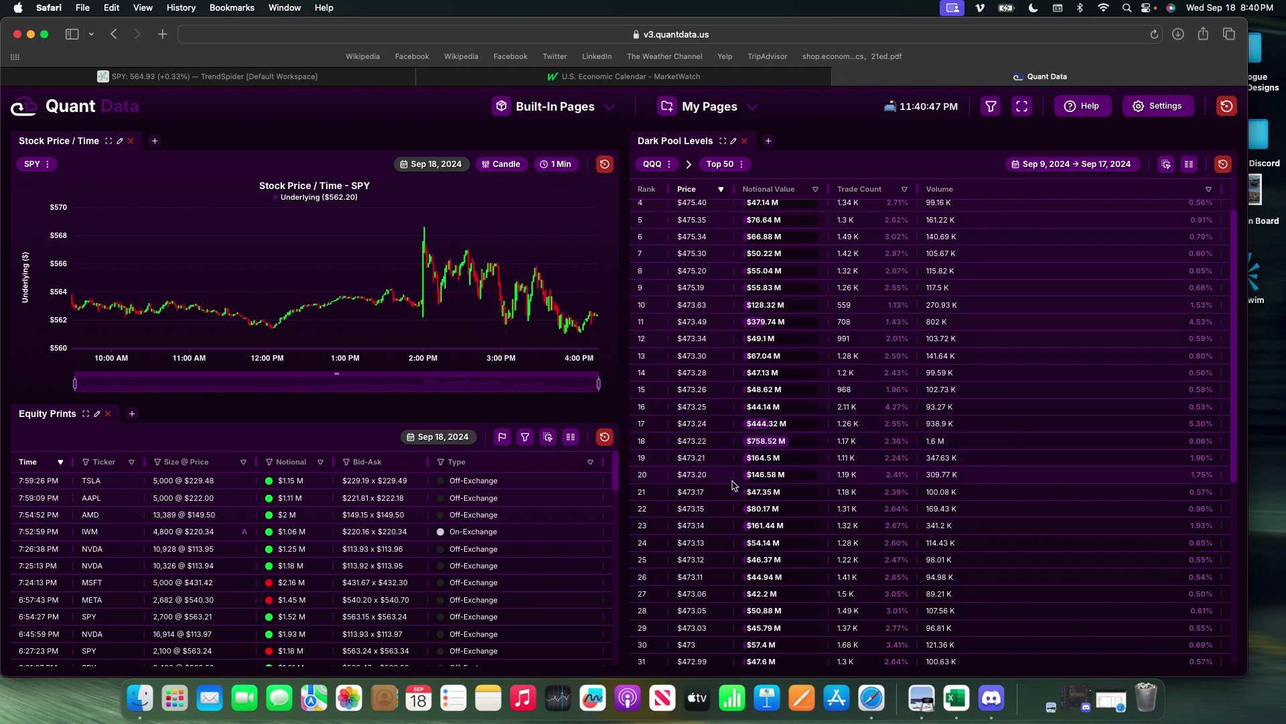
{"action": "scroll", "coordinate": [792, 605], "scroll_direction": "down", "scroll_amount": 3}
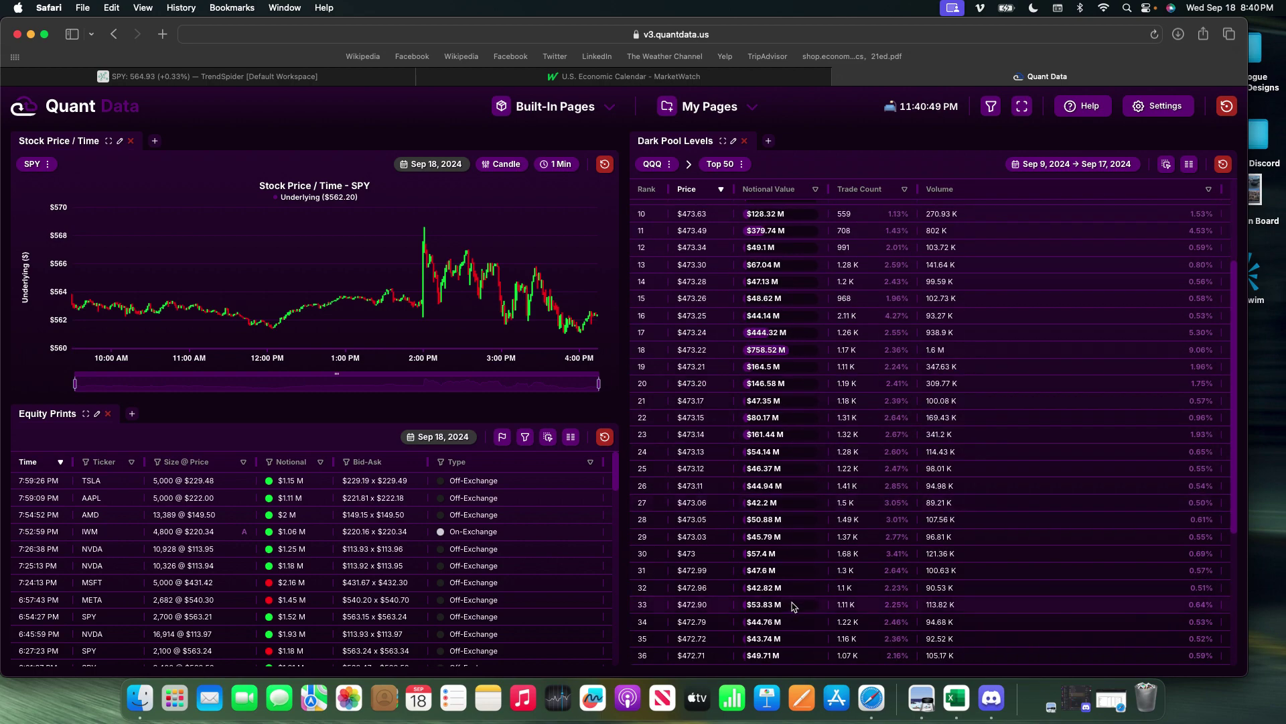
{"action": "scroll", "coordinate": [793, 605], "scroll_direction": "down", "scroll_amount": 1}
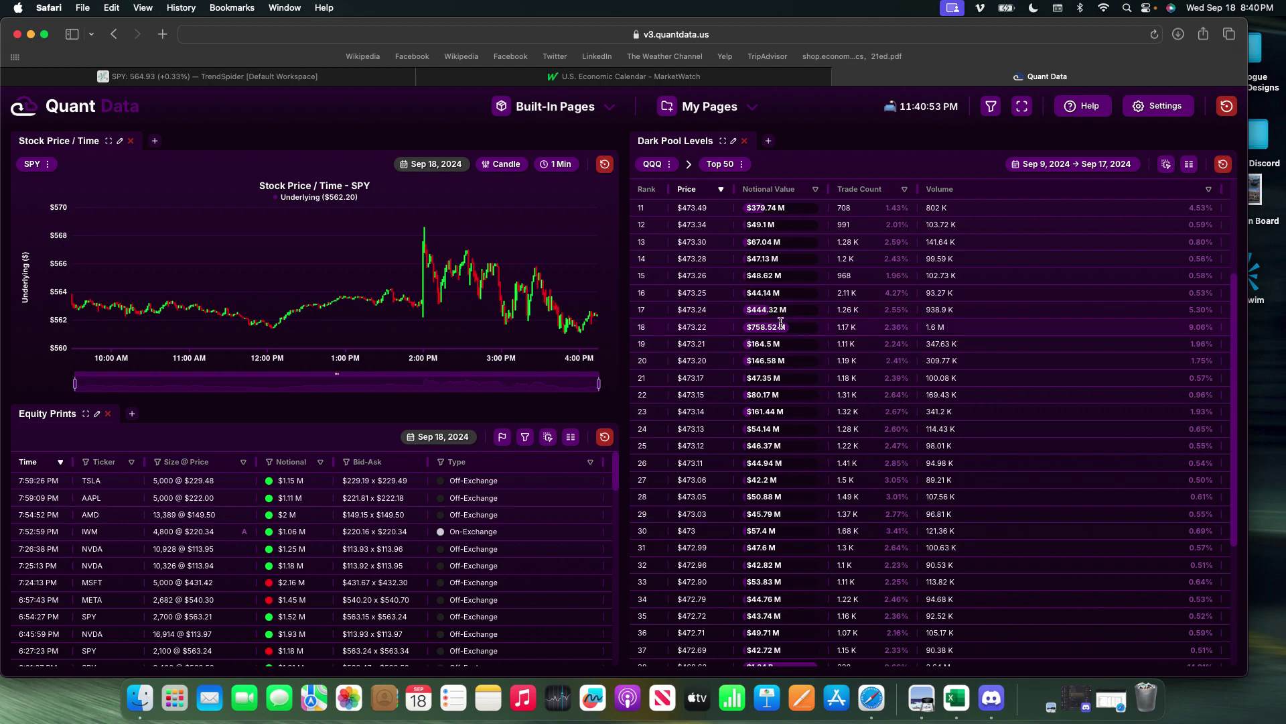
{"action": "scroll", "coordinate": [809, 489], "scroll_direction": "down", "scroll_amount": 6}
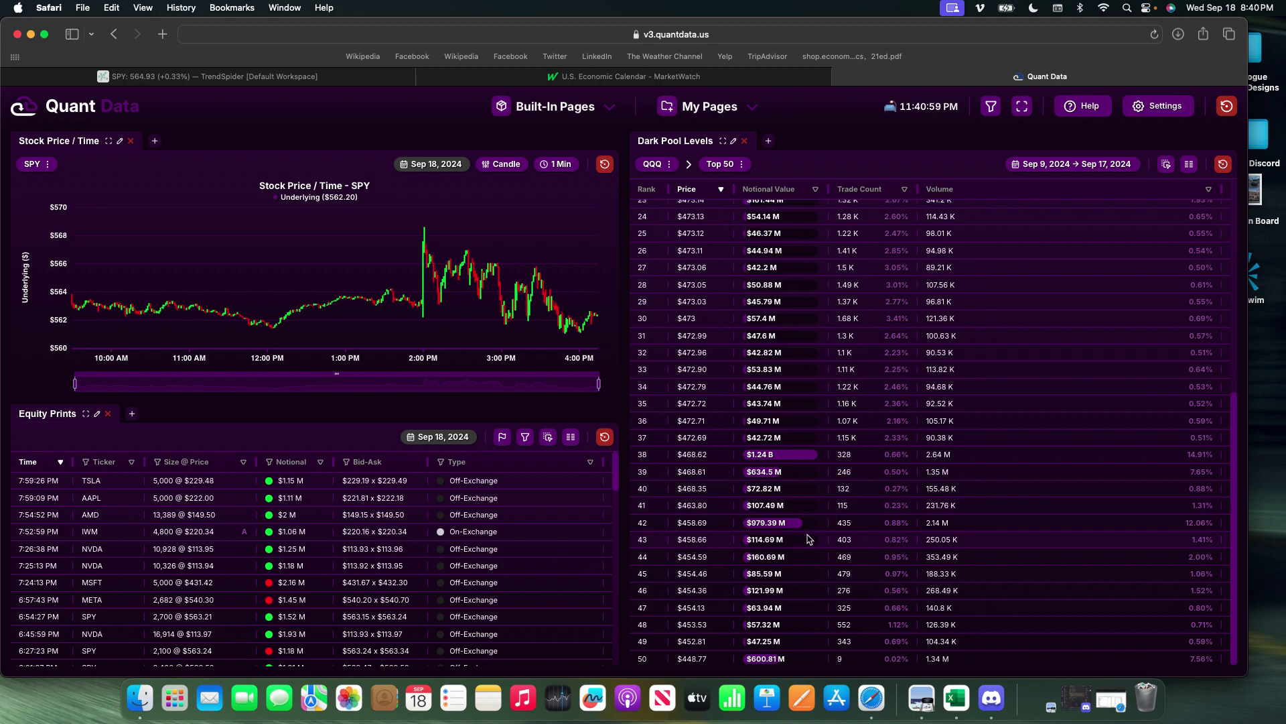
{"action": "scroll", "coordinate": [776, 486], "scroll_direction": "down", "scroll_amount": 1}
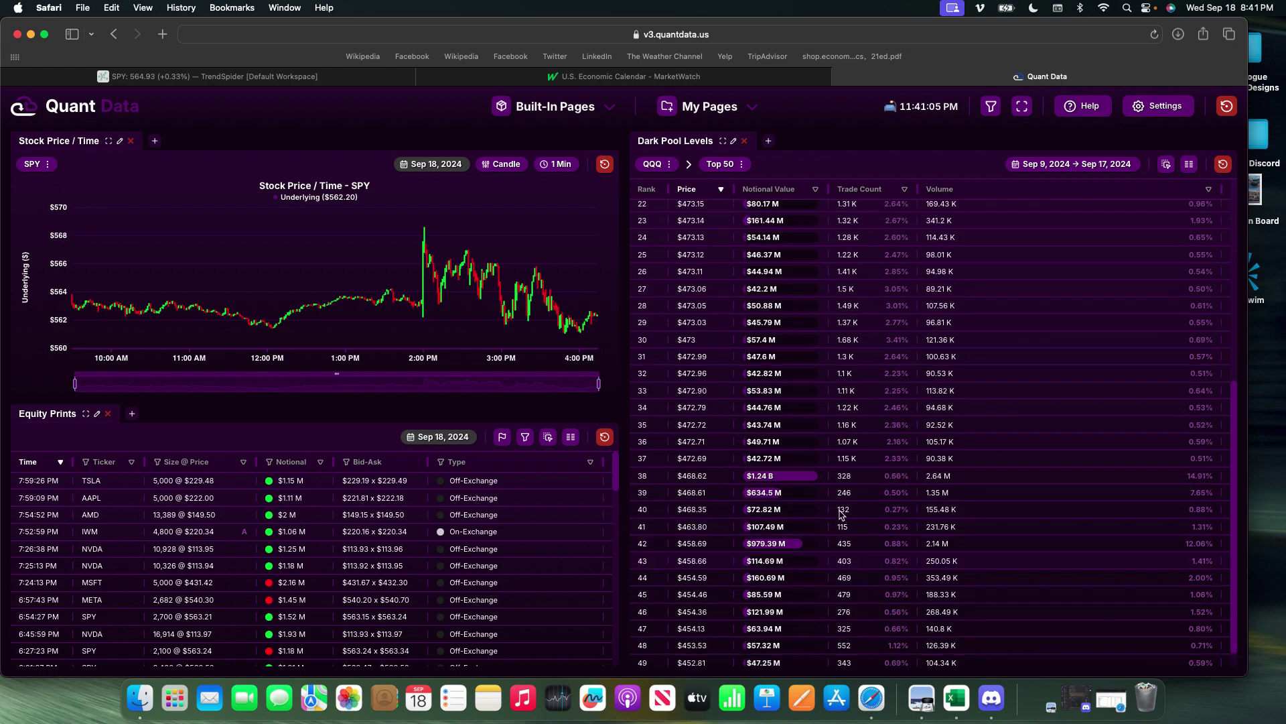
{"action": "key", "text": "ctrl+Tab"}
Switch the TrendSpider chart to QQQ and glance back at Quant Data's QQQ levels.
{"action": "key", "text": "Up"}
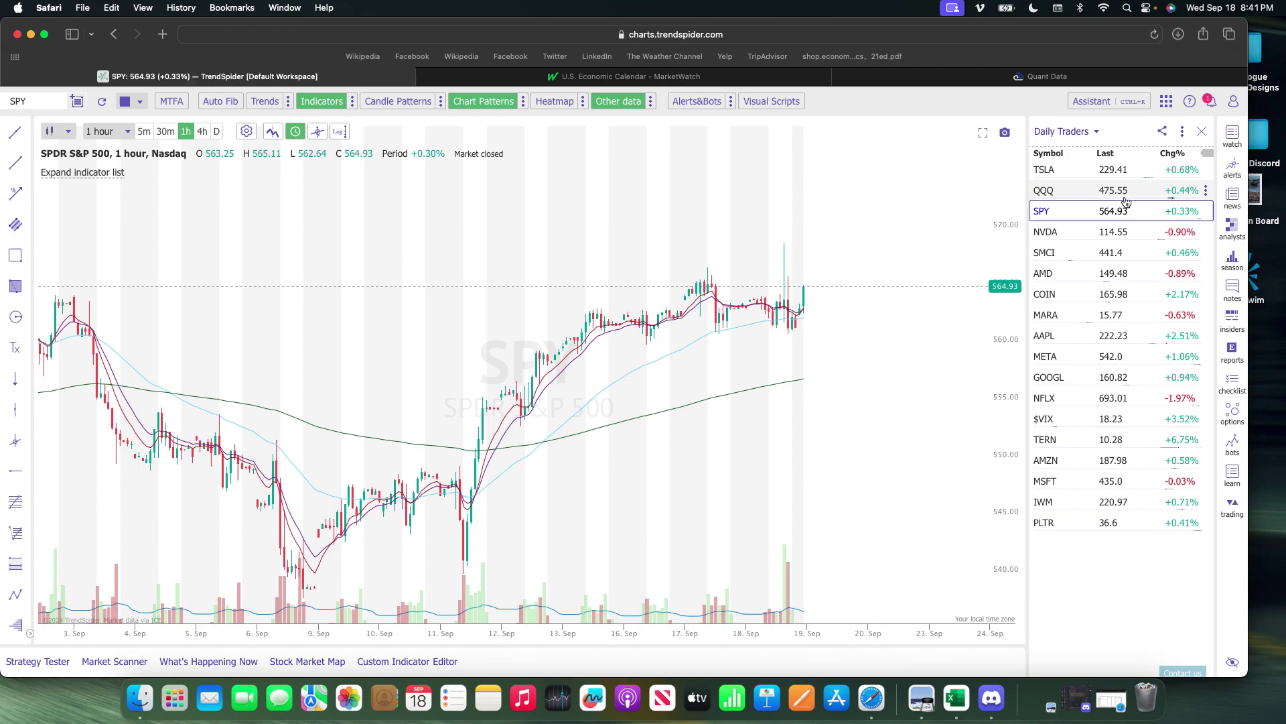
{"action": "left_click", "coordinate": [1007, 80]}
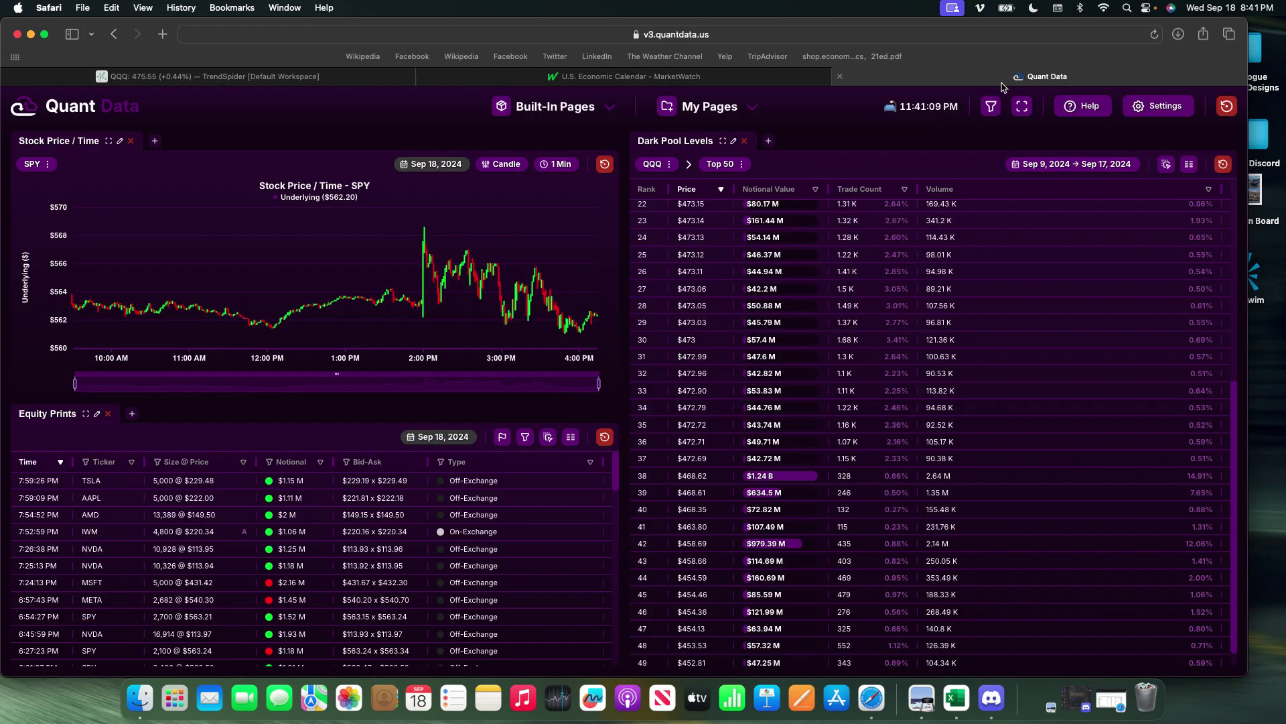
{"action": "scroll", "coordinate": [910, 378], "scroll_direction": "up", "scroll_amount": 5}
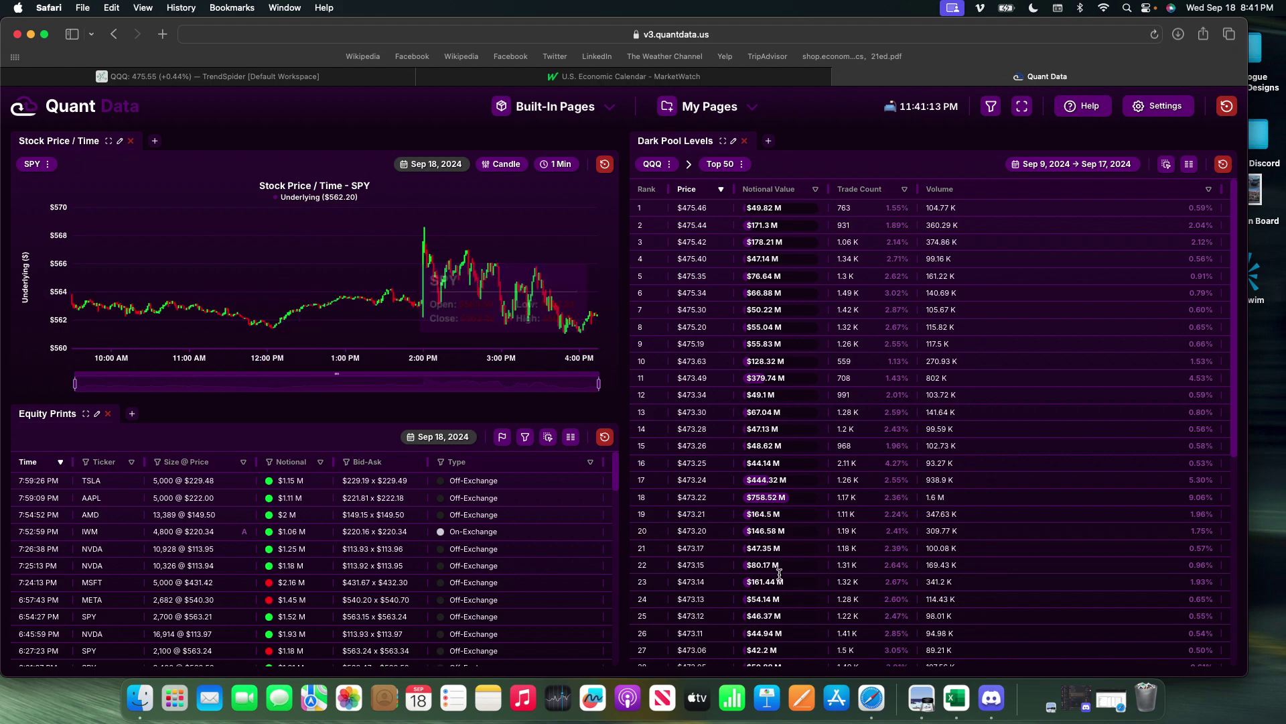
Zoom the QQQ 1-hour time scale and position the chart on the 9–19 Sep candles.
{"action": "left_click", "coordinate": [114, 76]}
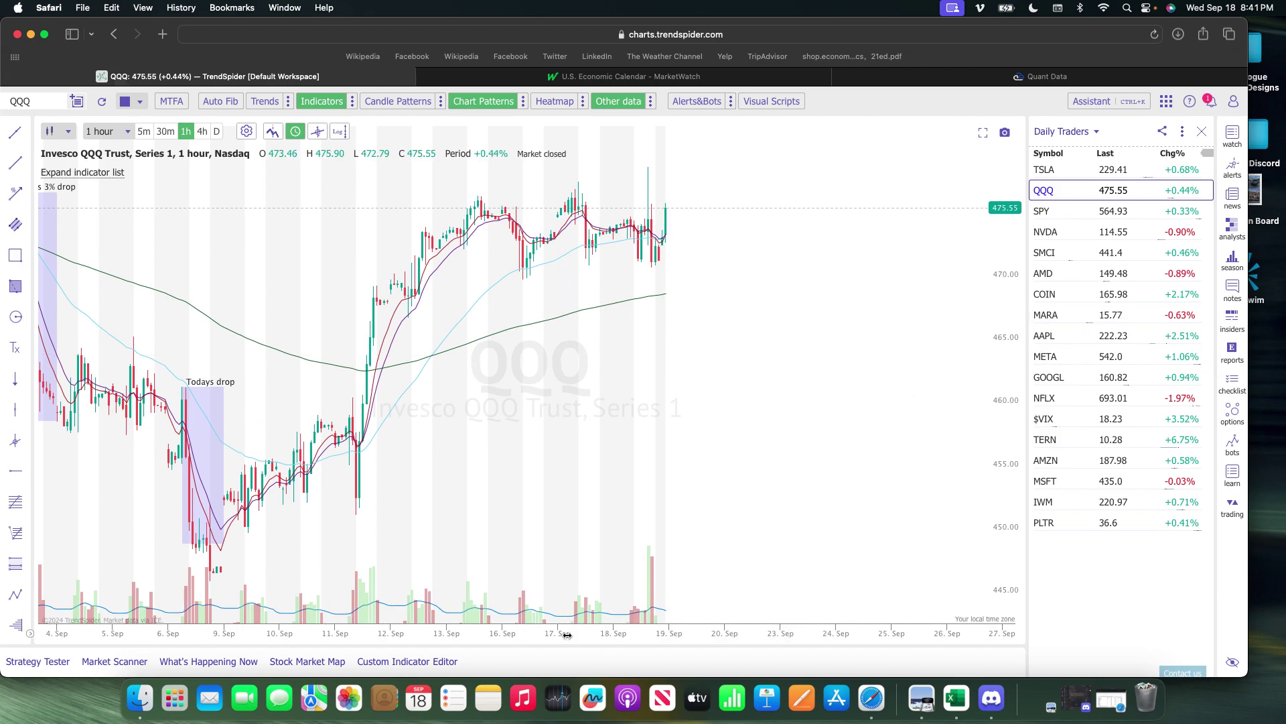
{"action": "left_click_drag", "start_coordinate": [567, 634], "coordinate": [451, 525]}
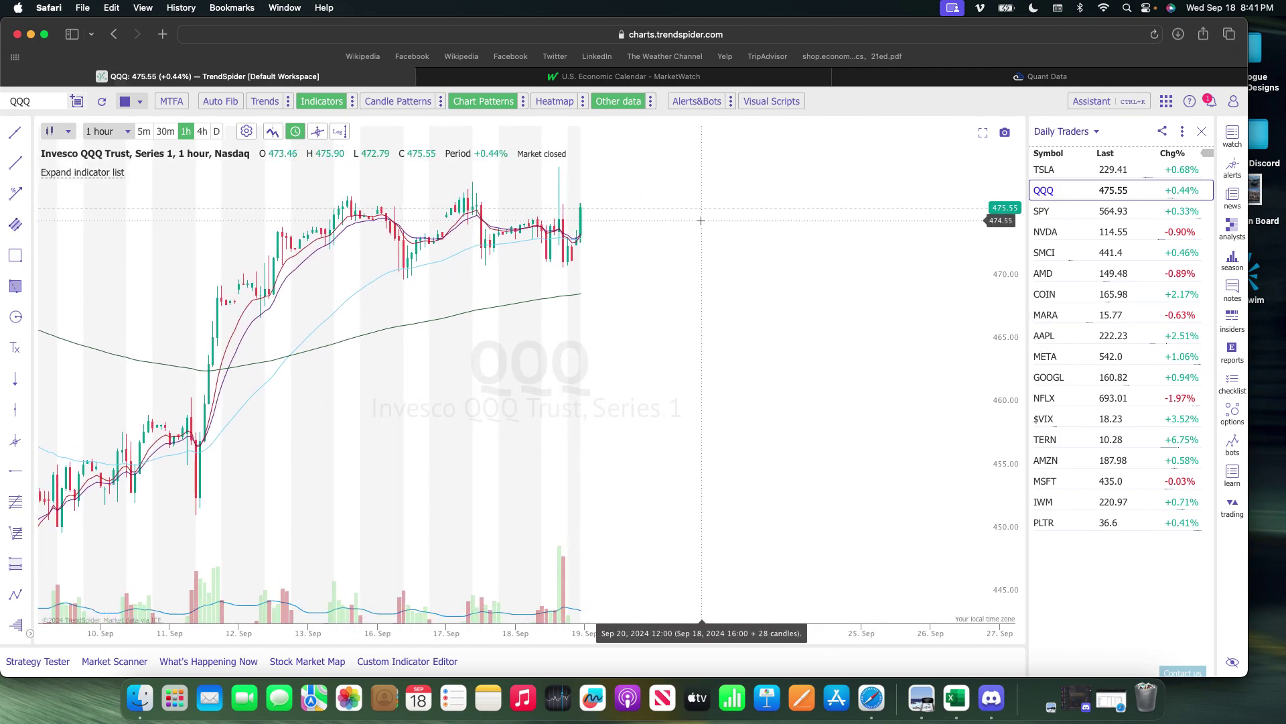
{"action": "mouse_move", "coordinate": [701, 220]}
{"action": "left_mouse_down"}
{"action": "mouse_move", "coordinate": [715, 247]}
{"action": "mouse_move", "coordinate": [750, 251]}
{"action": "left_mouse_up"}
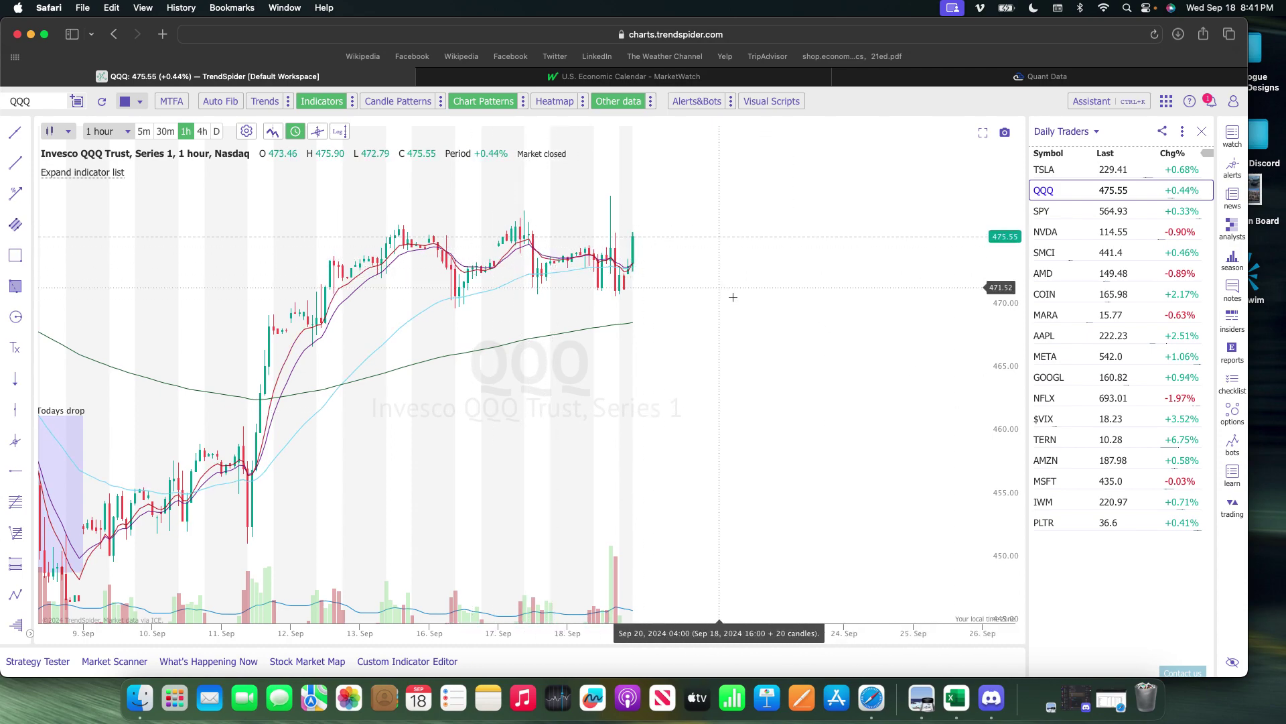
{"action": "left_click", "coordinate": [1083, 79]}
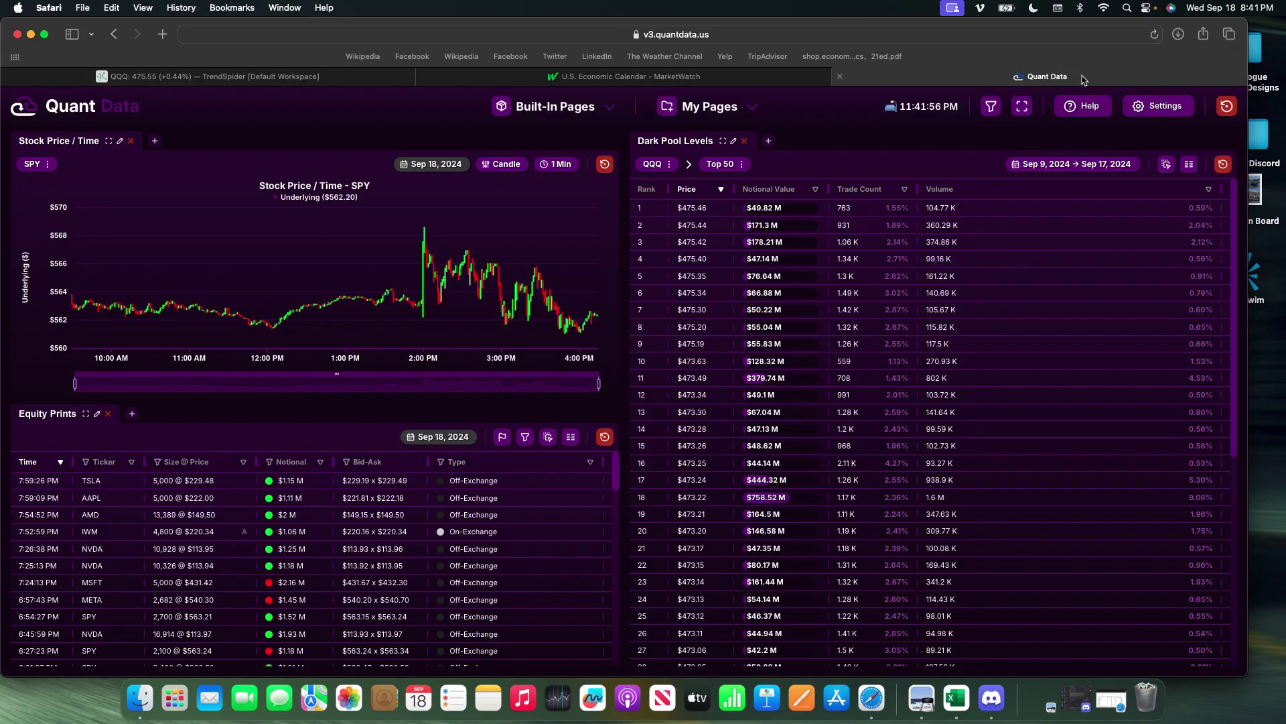
{"action": "left_click", "coordinate": [119, 81]}
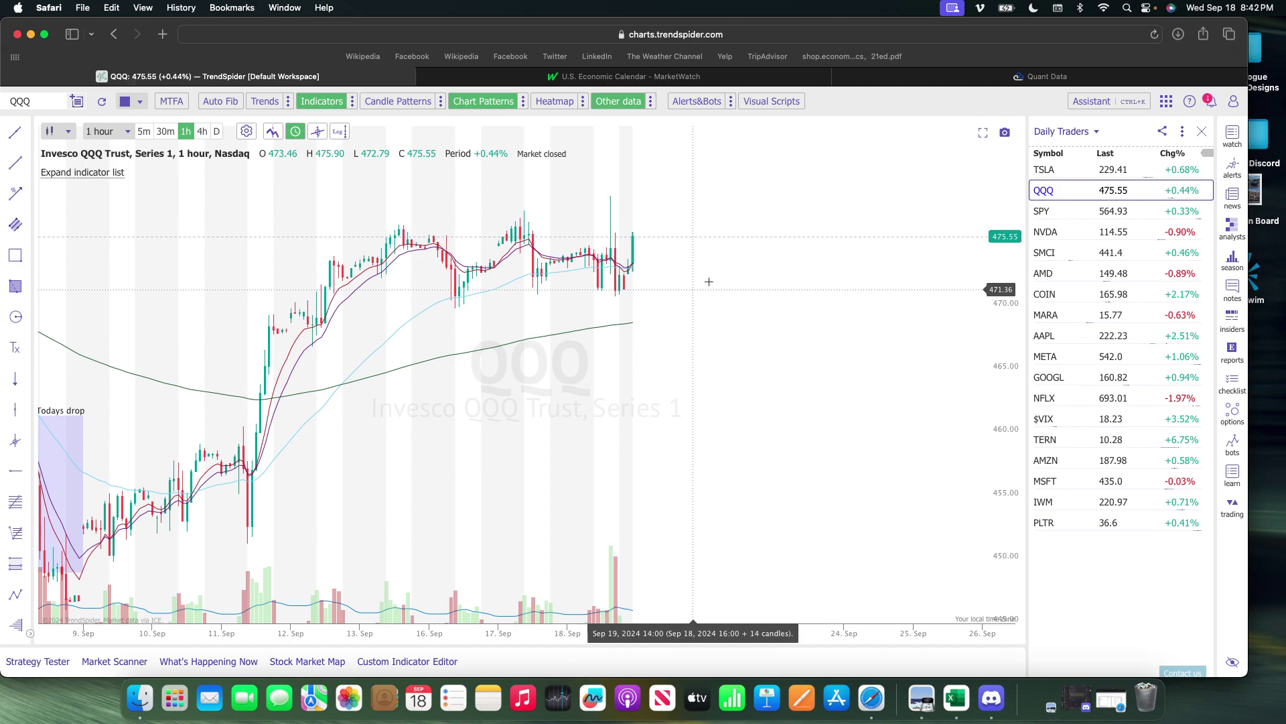
{"action": "left_click", "coordinate": [1048, 76]}
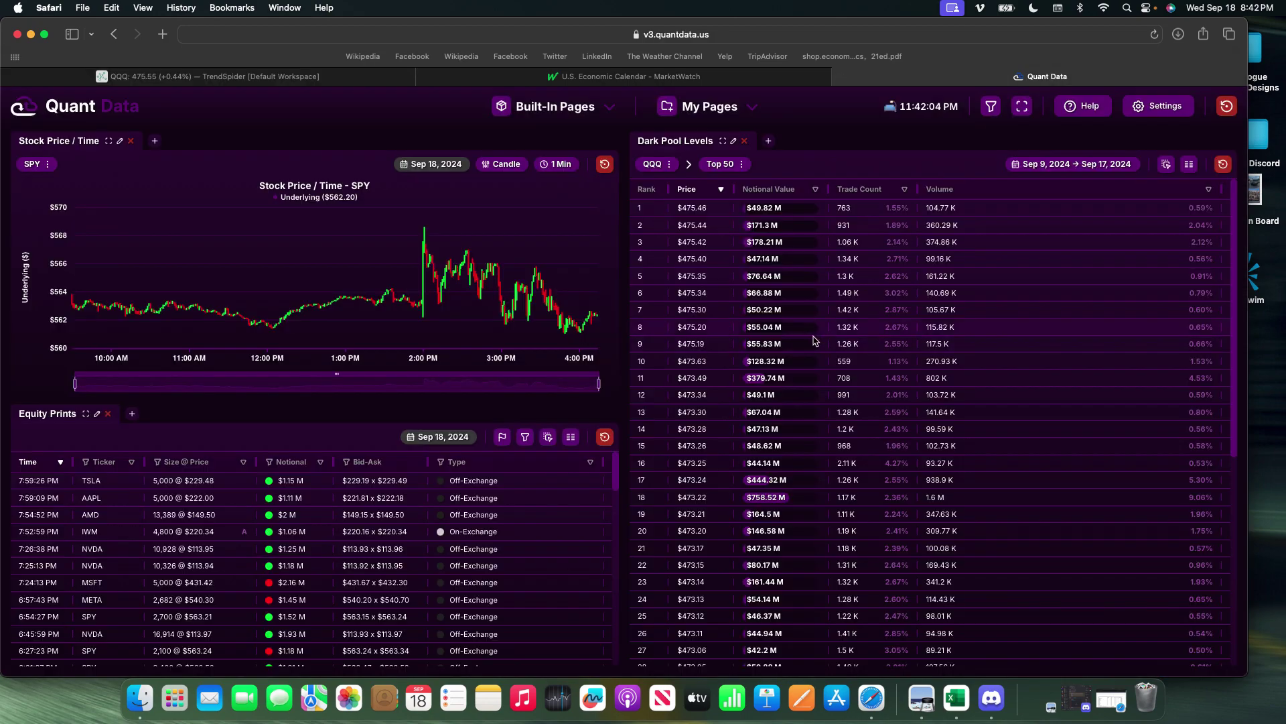
{"action": "scroll", "coordinate": [815, 341], "scroll_direction": "down", "scroll_amount": 6}
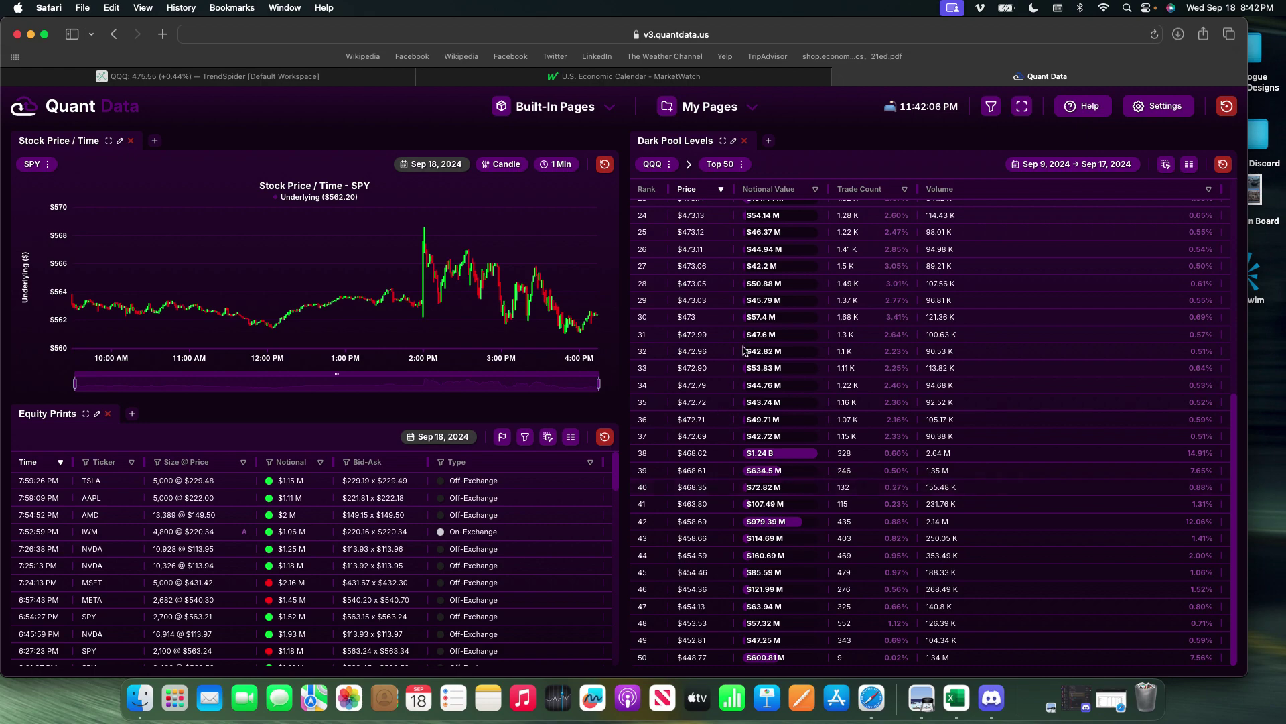
{"action": "scroll", "coordinate": [754, 396], "scroll_direction": "up", "scroll_amount": 6}
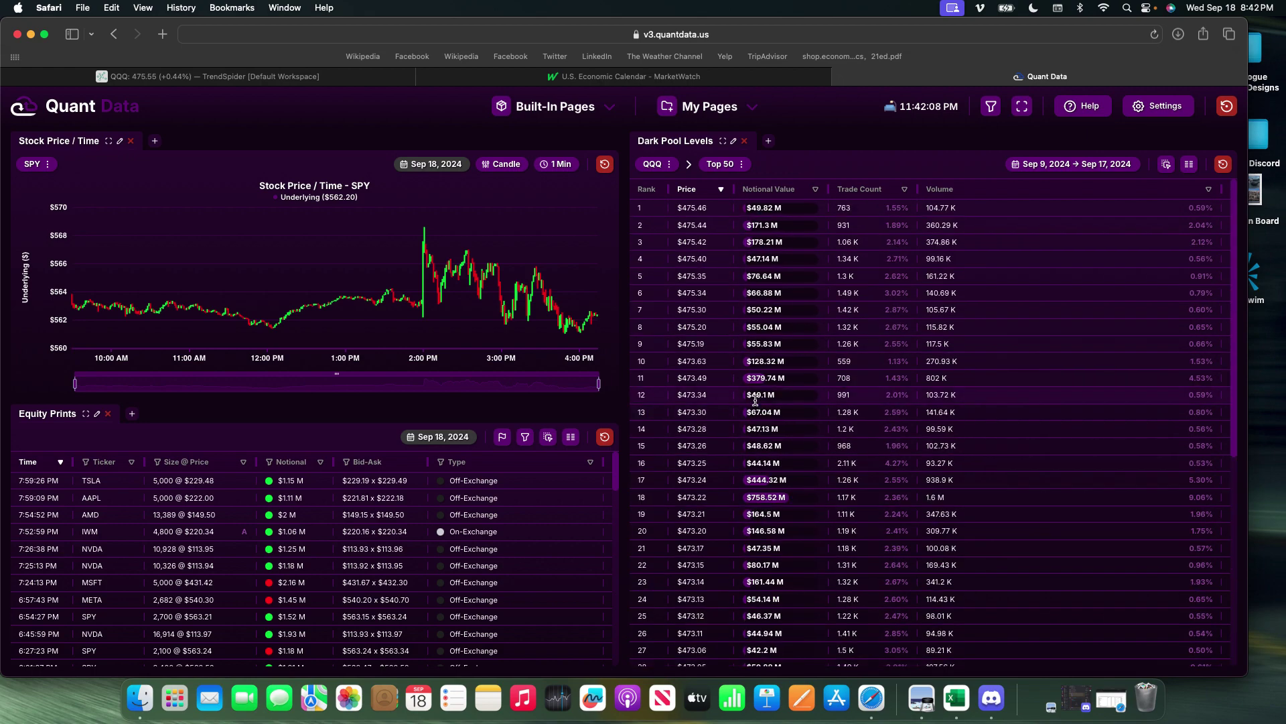
{"action": "right_click", "coordinate": [755, 400]}
{"action": "left_click", "coordinate": [717, 396]}
{"action": "scroll", "coordinate": [701, 371], "scroll_direction": "down", "scroll_amount": 6}
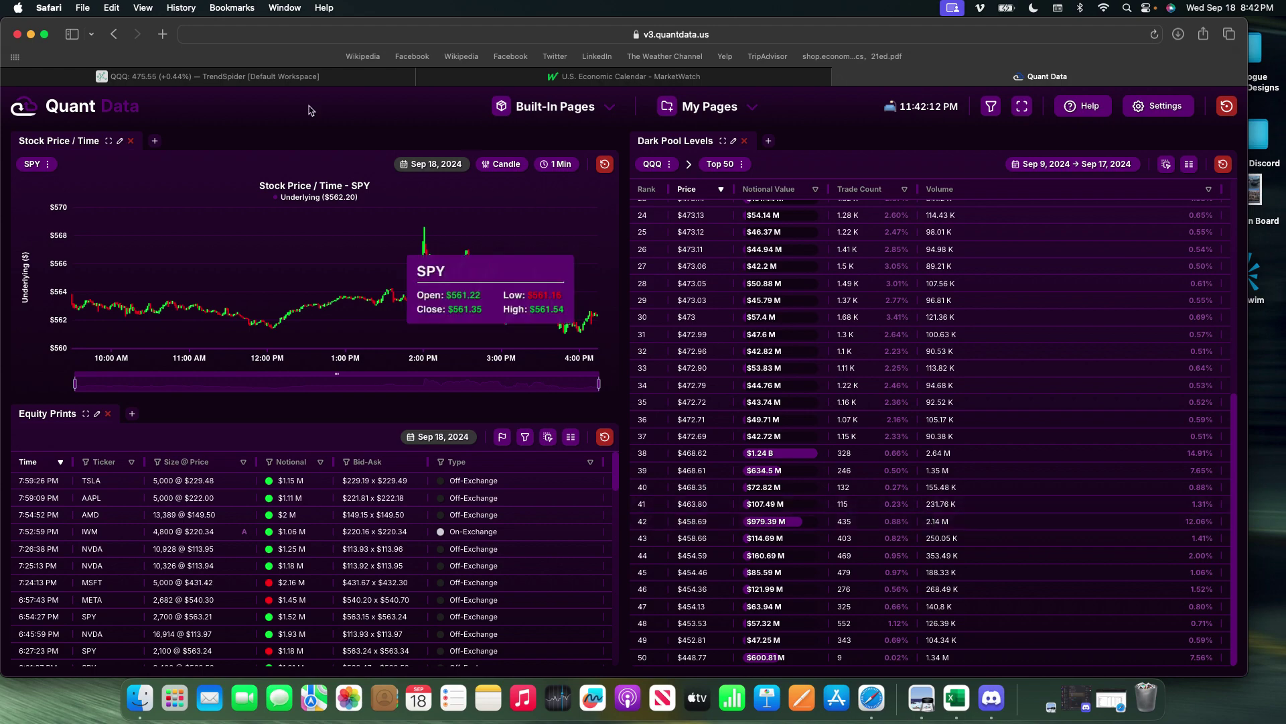
Pan the QQQ 1-hour chart to inspect price levels, then return to Quant Data's QQQ dark pool levels.
{"action": "left_click", "coordinate": [179, 81]}
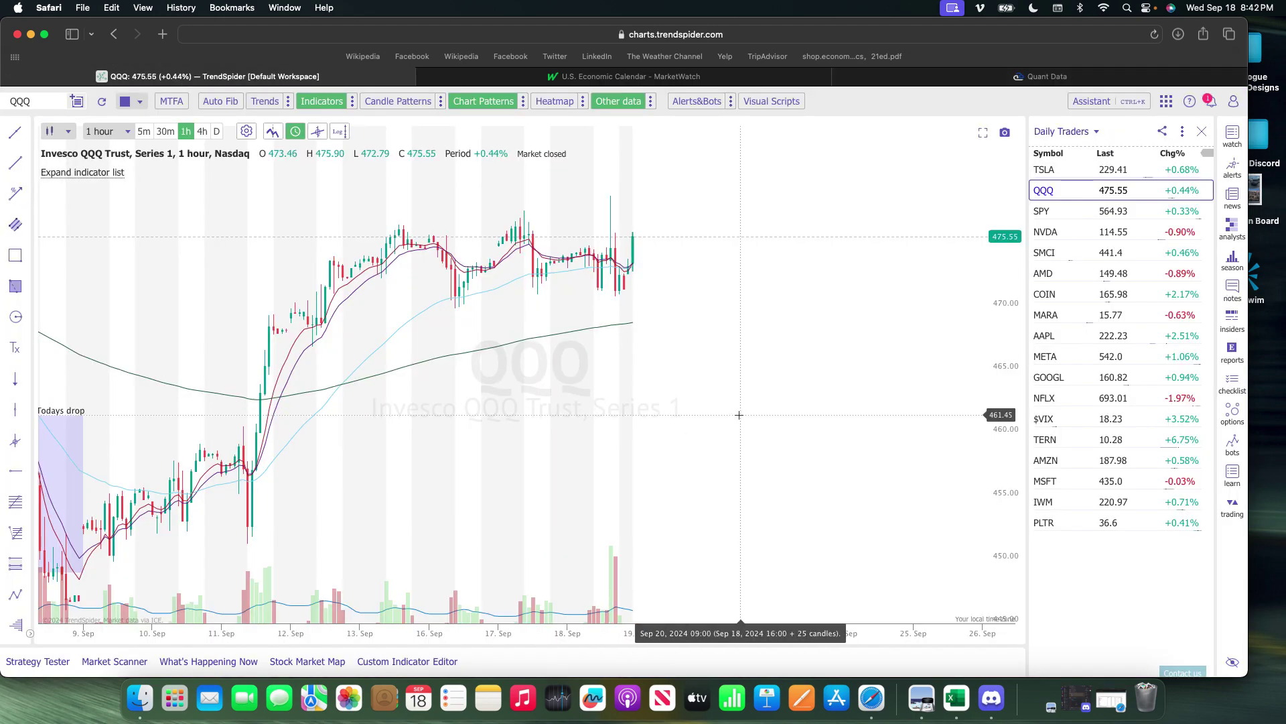
{"action": "scroll", "coordinate": [818, 379], "scroll_direction": "left", "scroll_amount": 5}
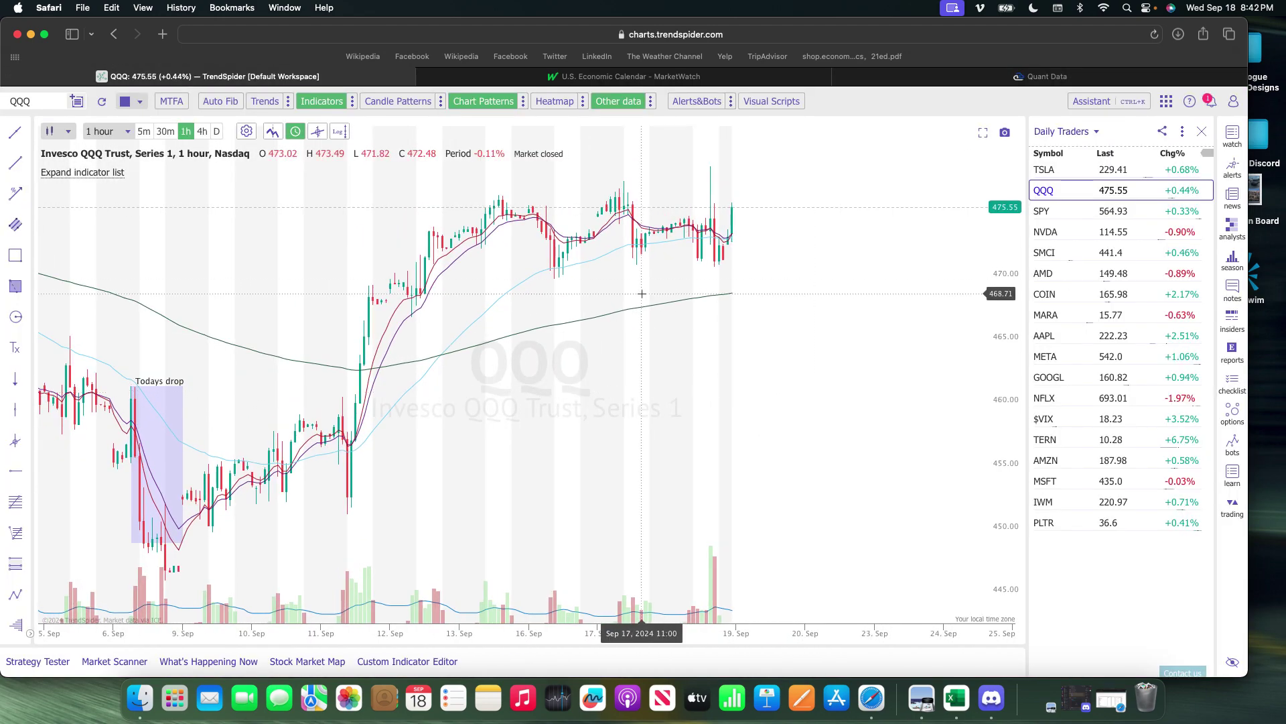
{"action": "scroll", "coordinate": [469, 314], "scroll_direction": "right", "scroll_amount": 5}
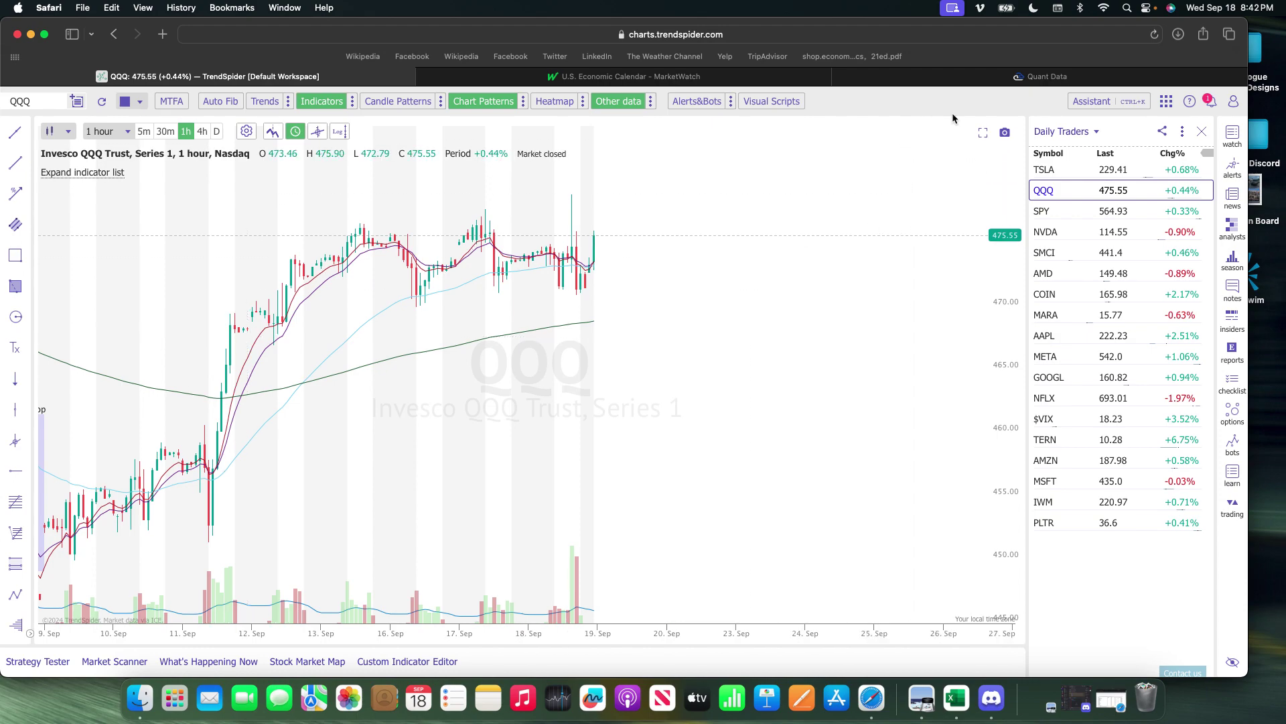
{"action": "left_click", "coordinate": [1012, 77]}
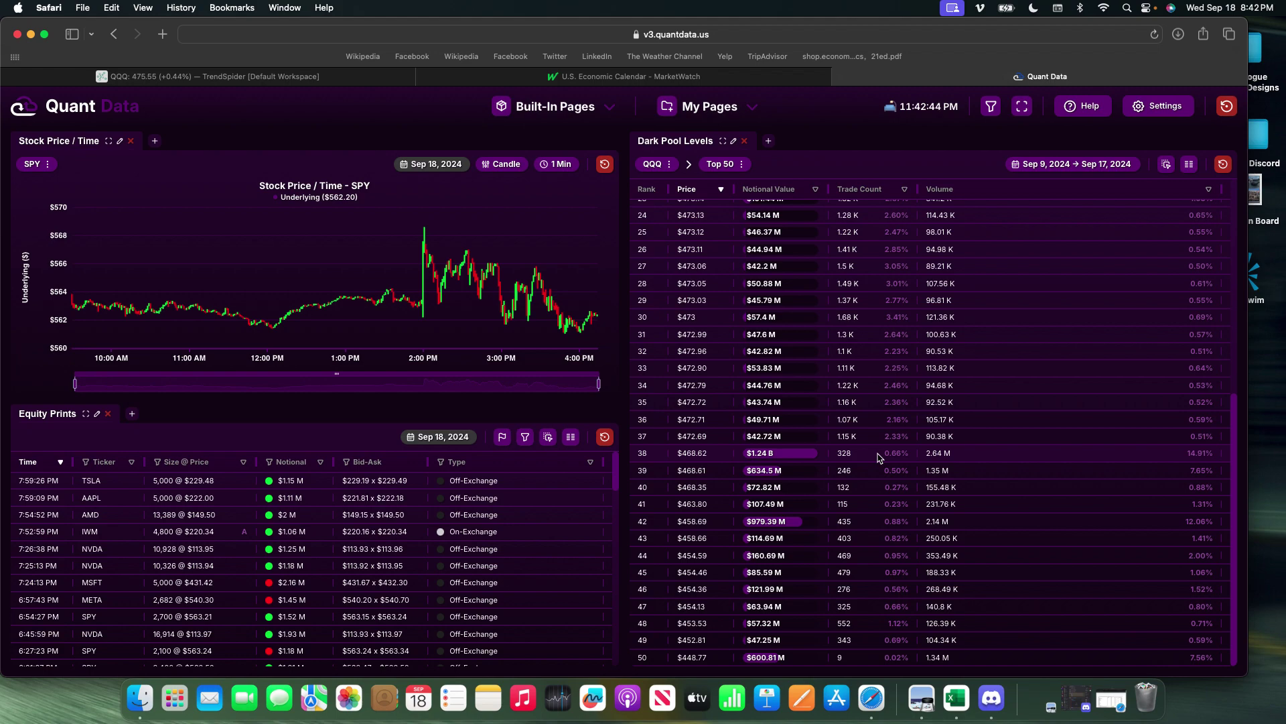
{"action": "scroll", "coordinate": [752, 382], "scroll_direction": "up", "scroll_amount": 5}
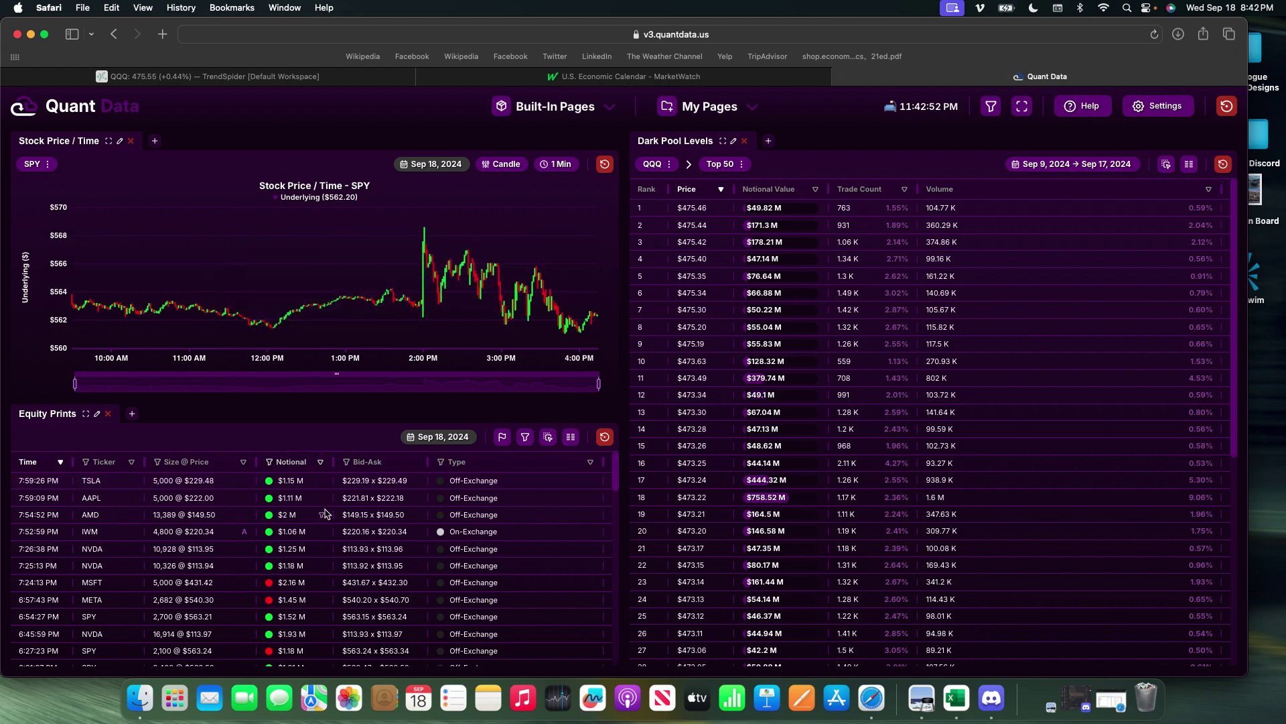
{"action": "scroll", "coordinate": [330, 523], "scroll_direction": "down", "scroll_amount": 1}
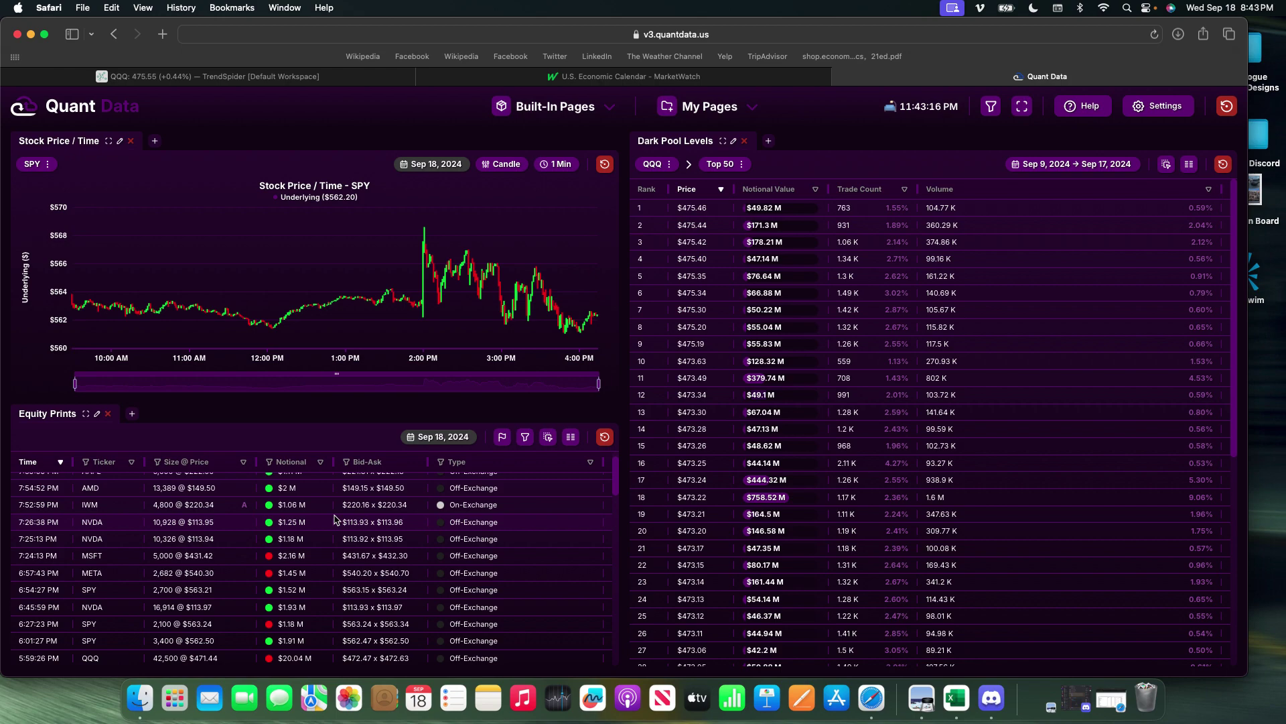
Choose the Exposure card from Built-In Pages to view gamma, delta and charm exposure.
{"action": "left_click", "coordinate": [593, 108]}
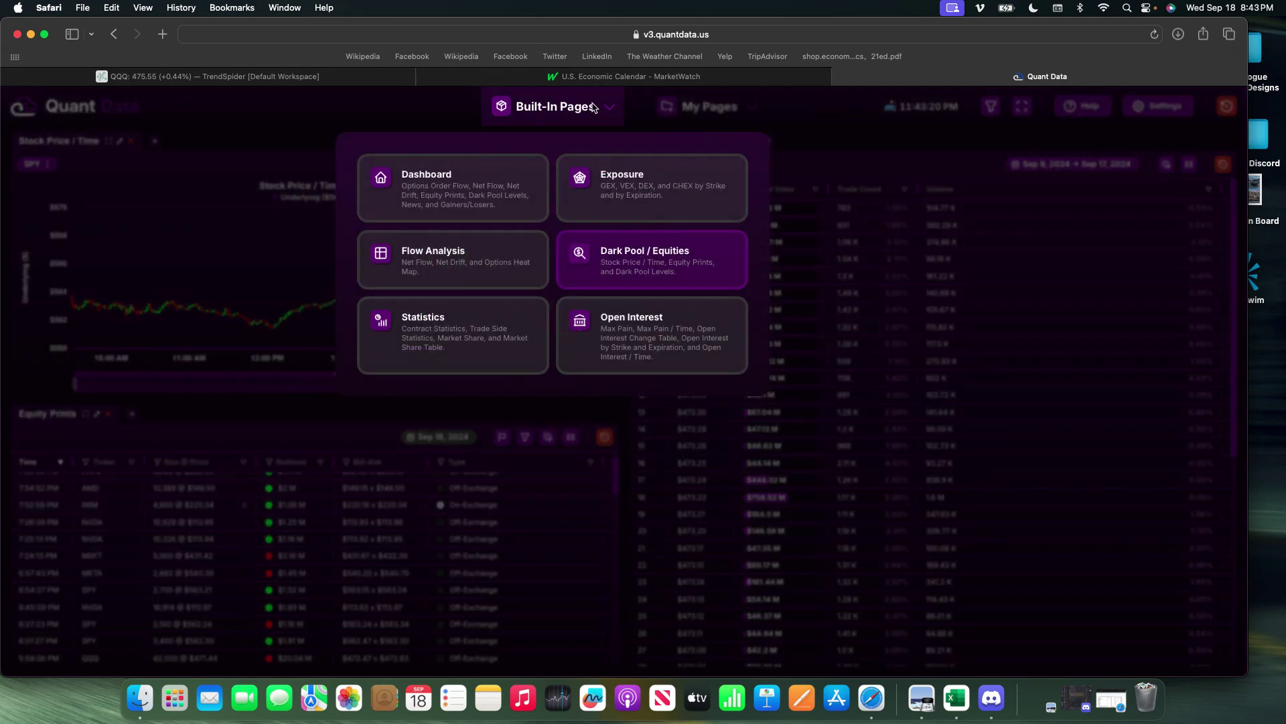
{"action": "left_click", "coordinate": [704, 201]}
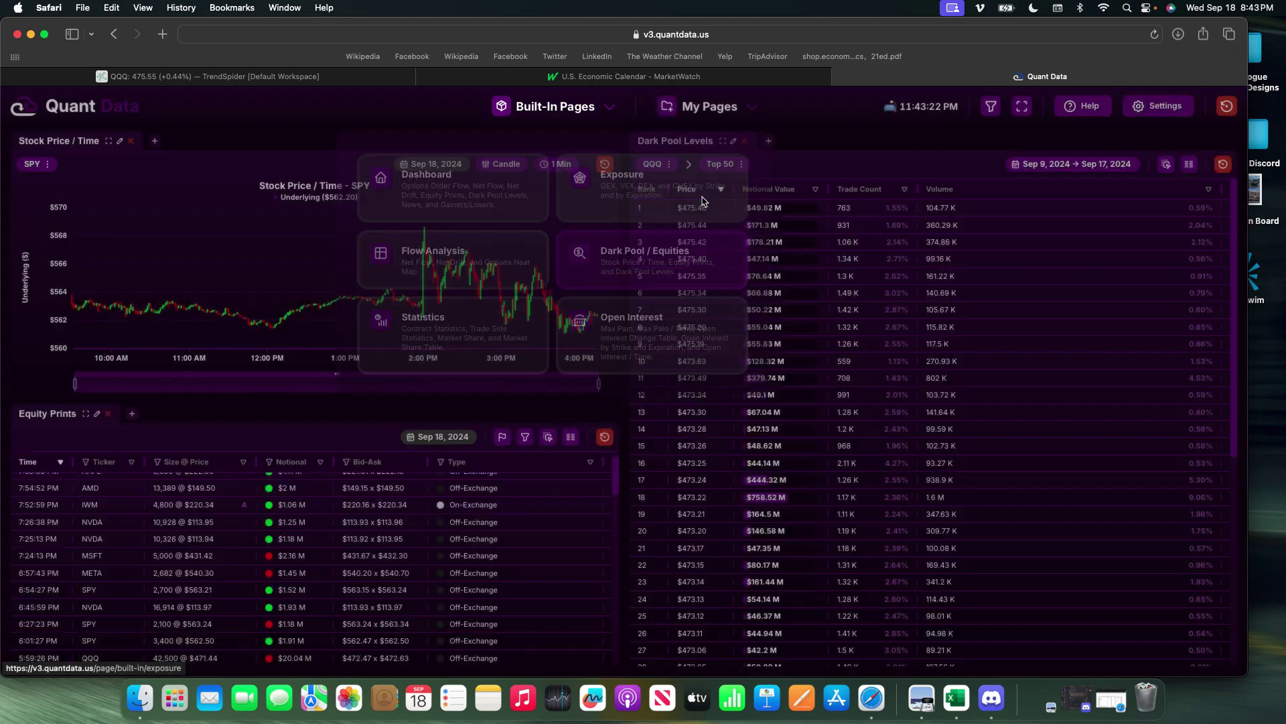